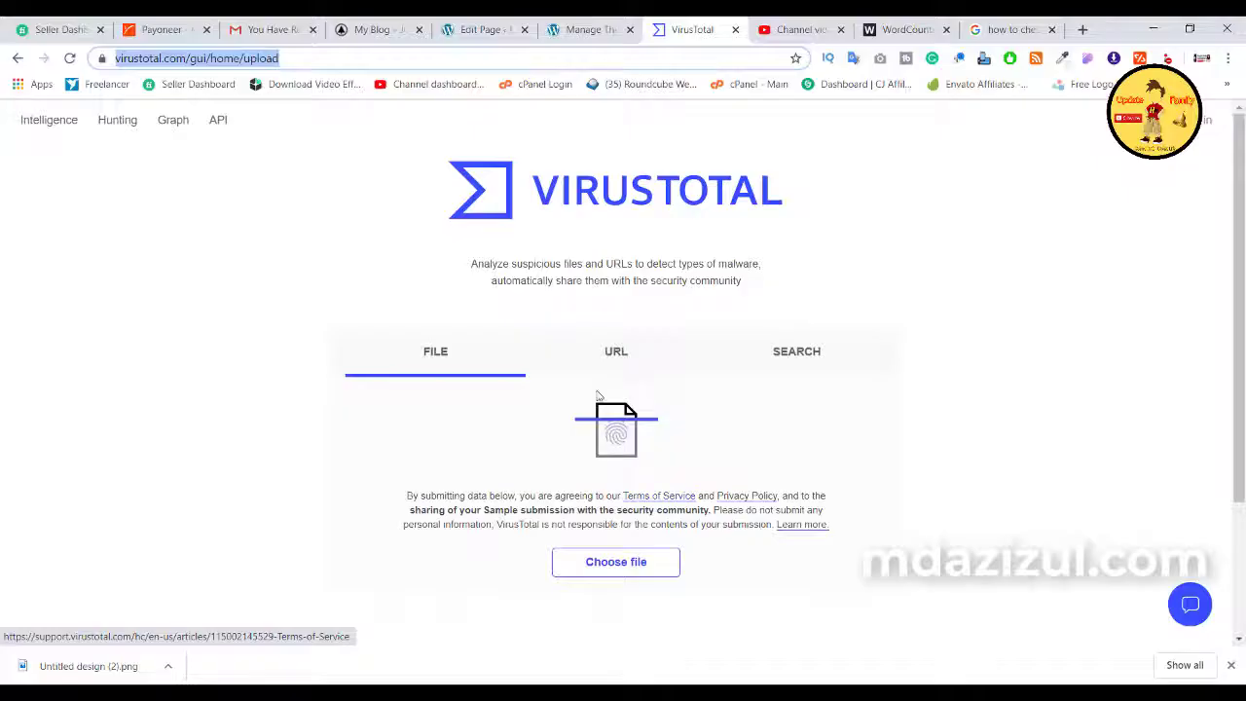
- Switch among the File, URL and Search tabs on the VirusTotal home page
click(607, 376)
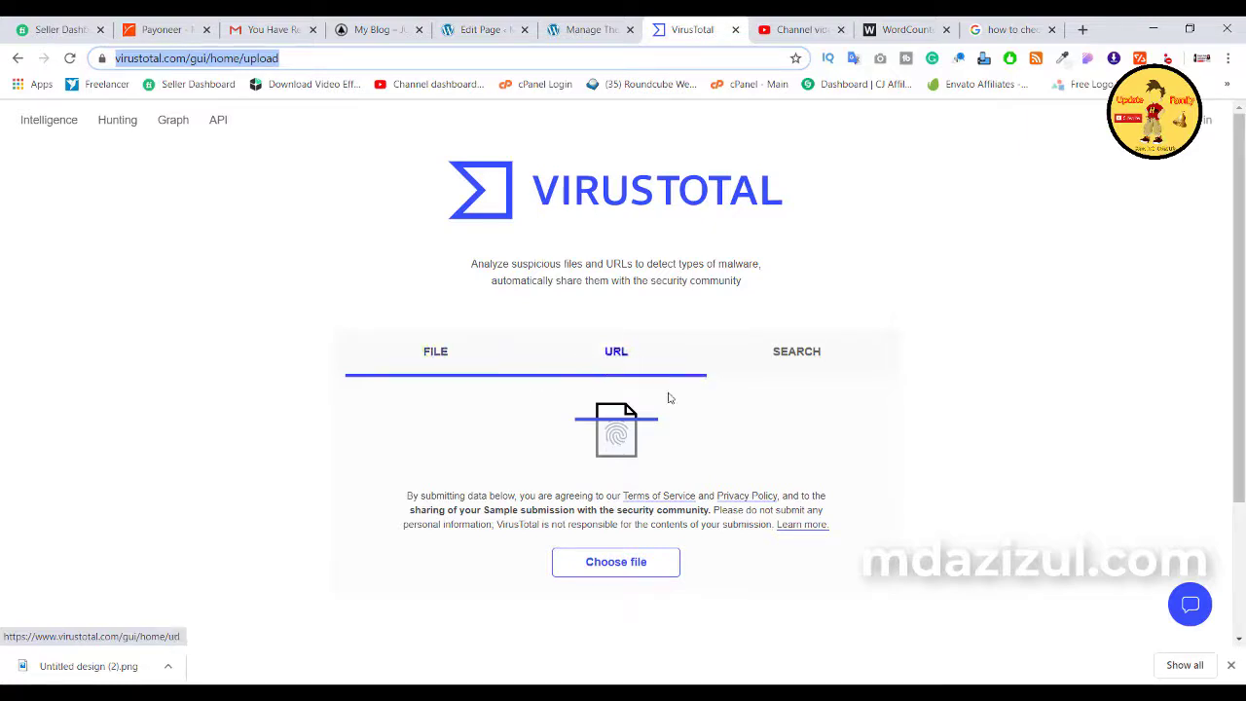
click(517, 348)
click(563, 349)
click(796, 350)
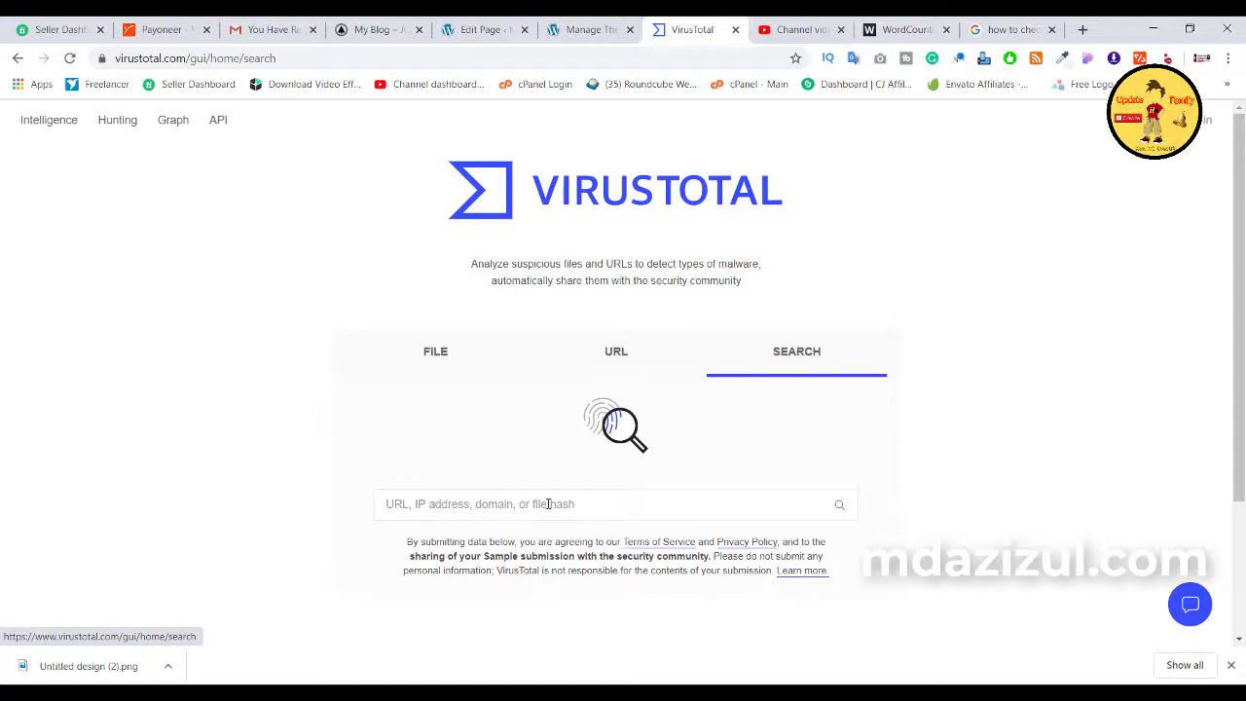
scroll(625, 445, down, 1)
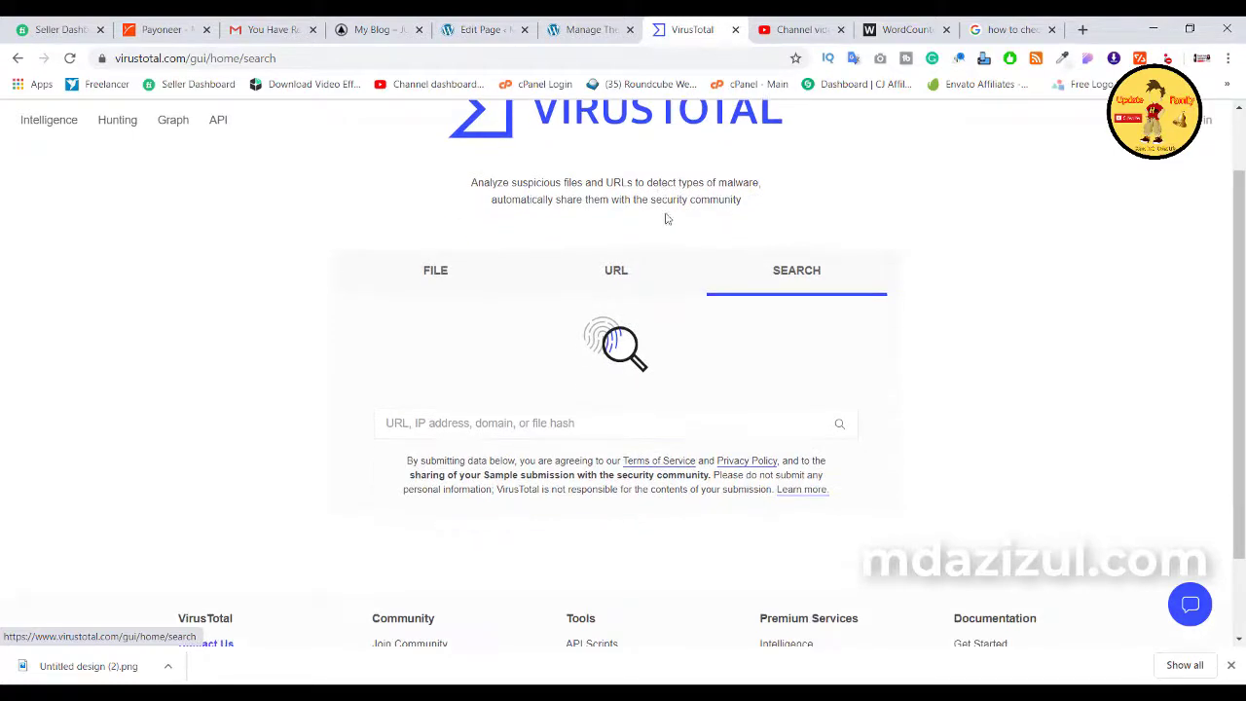
click(645, 273)
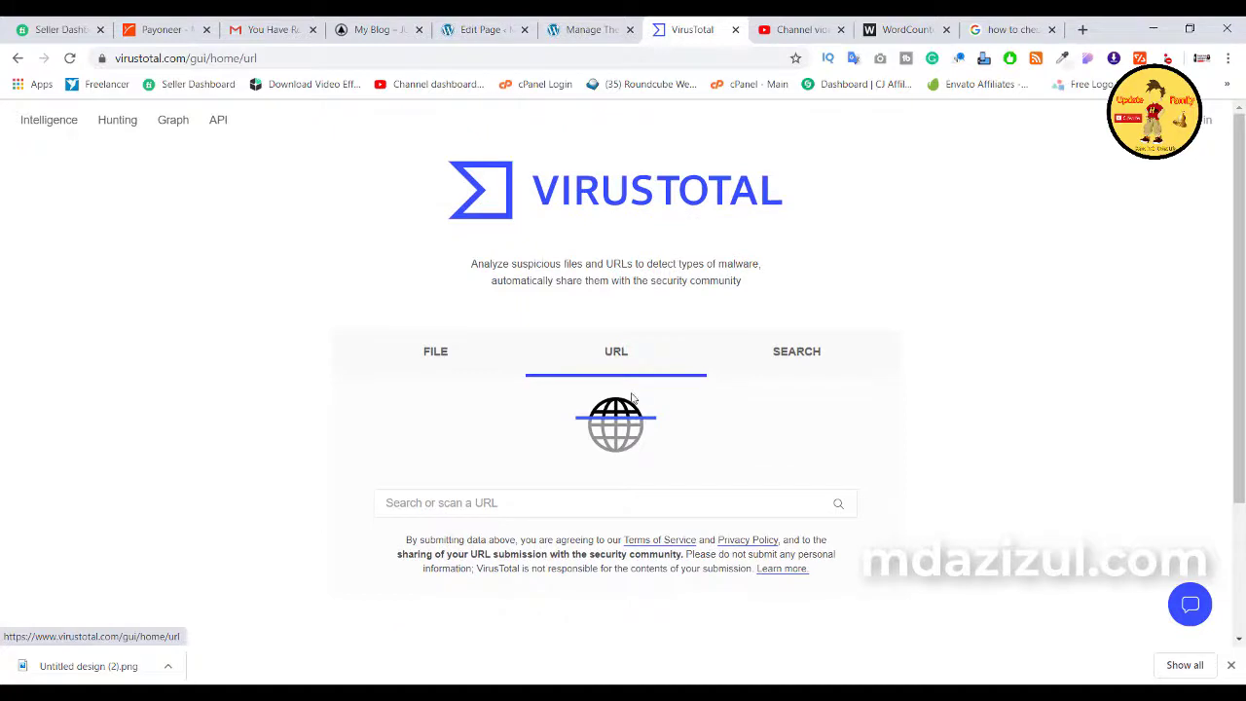
- Upload 'WoodMart 4.4.0 Responsive WooCommerce WordPress Theme.zip' from Pictures for a 0/60 report
click(426, 357)
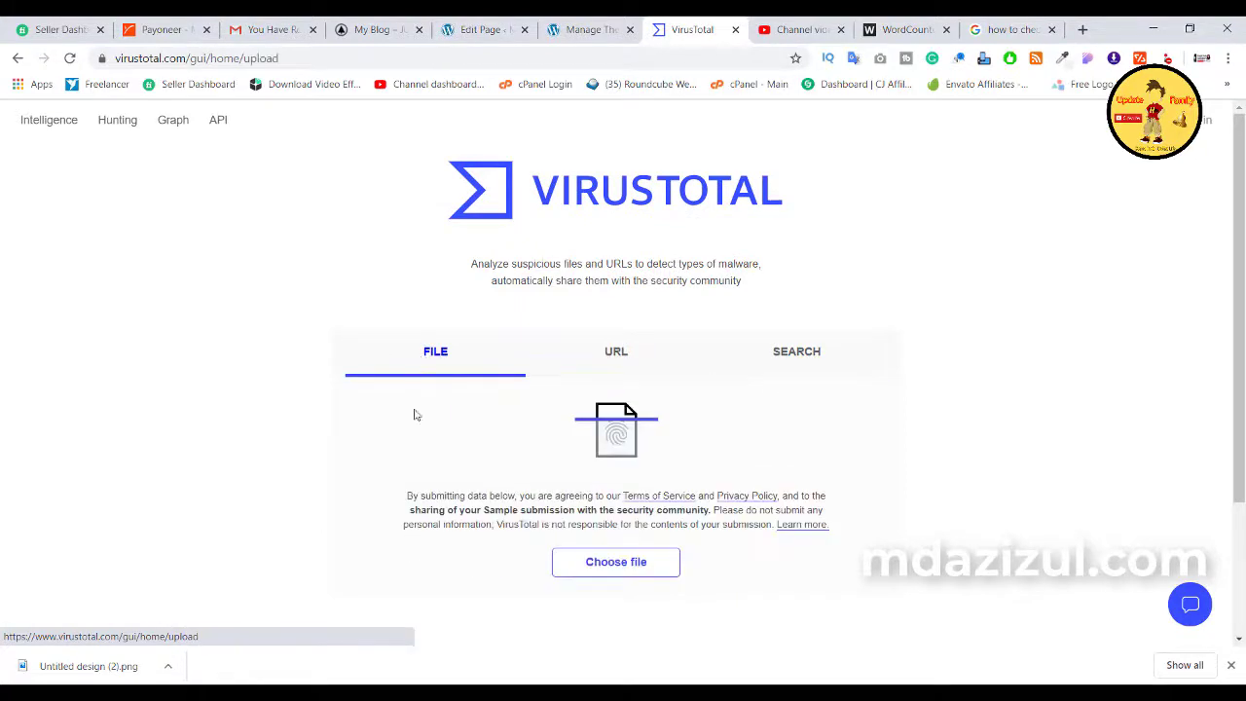
scroll(609, 441, down, 1)
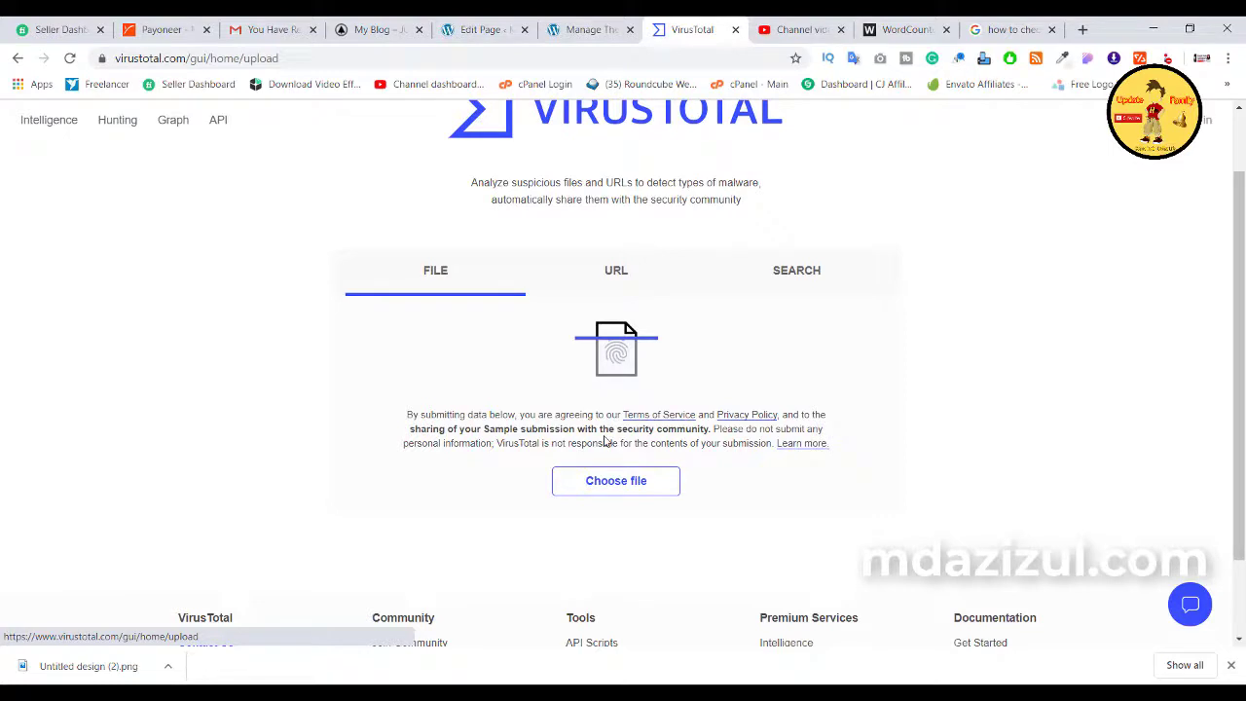
click(598, 483)
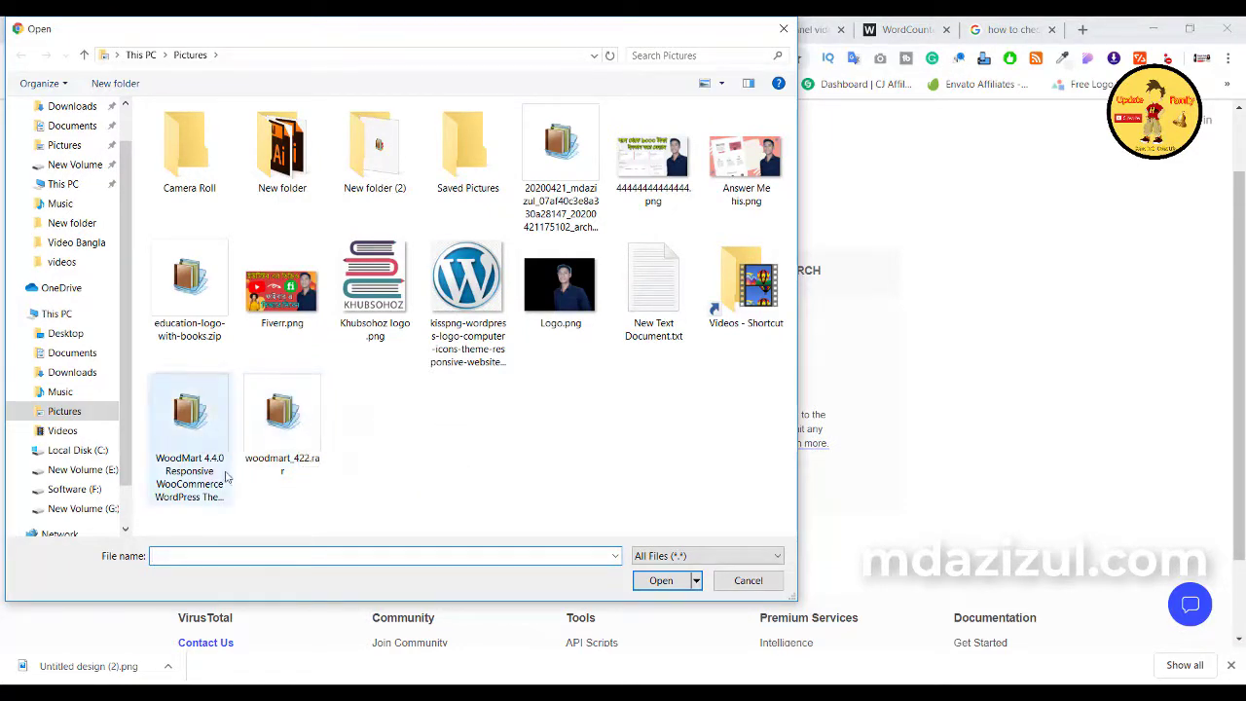
double_click(191, 428)
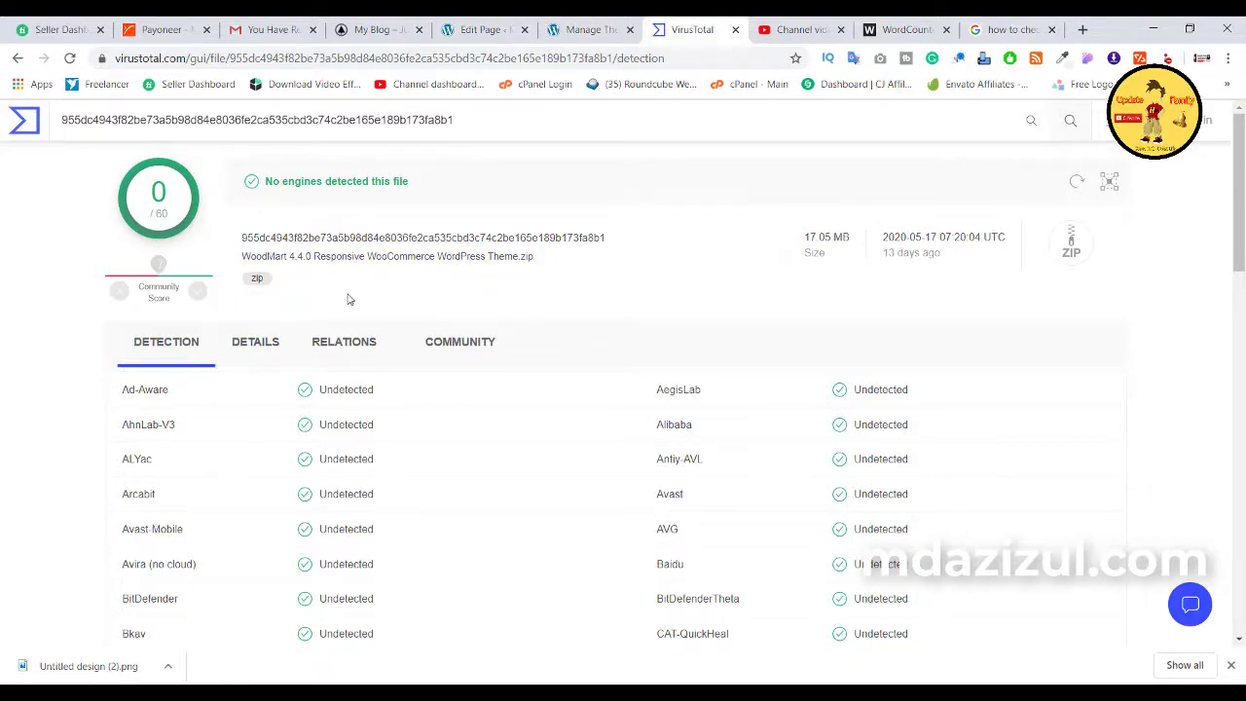
scroll(536, 393, down, 7)
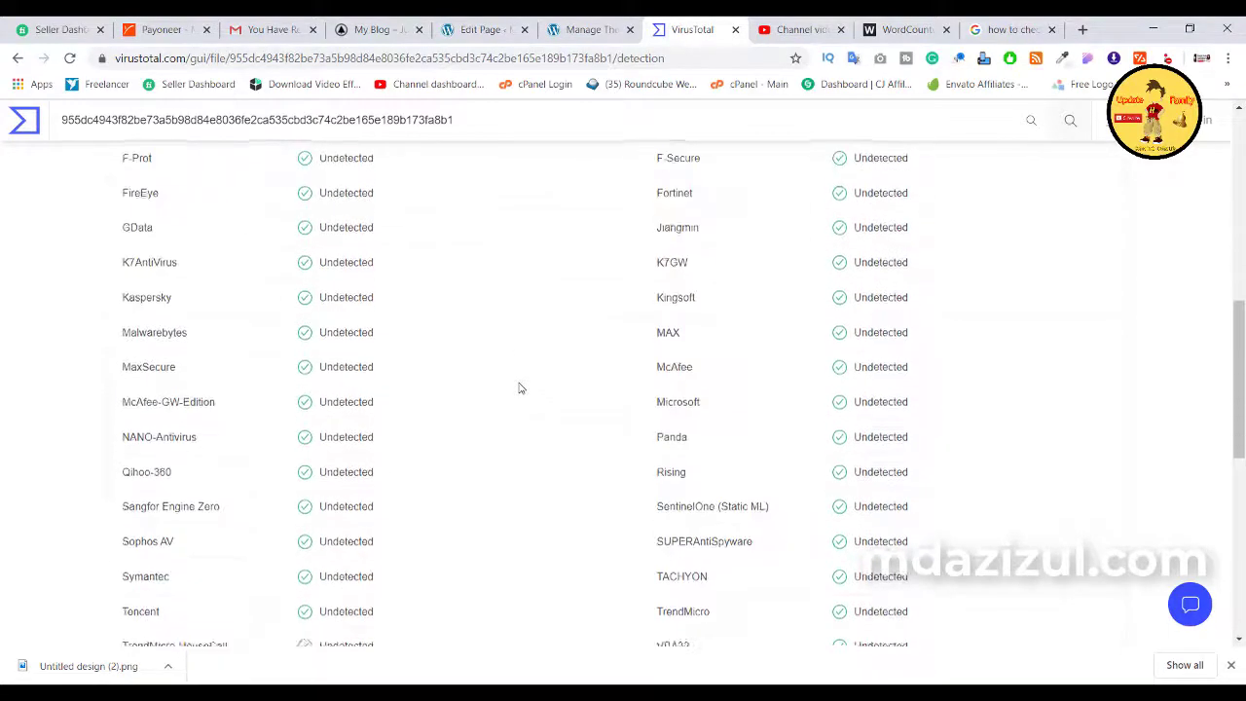
scroll(519, 388, down, 6)
scroll(813, 348, up, 2)
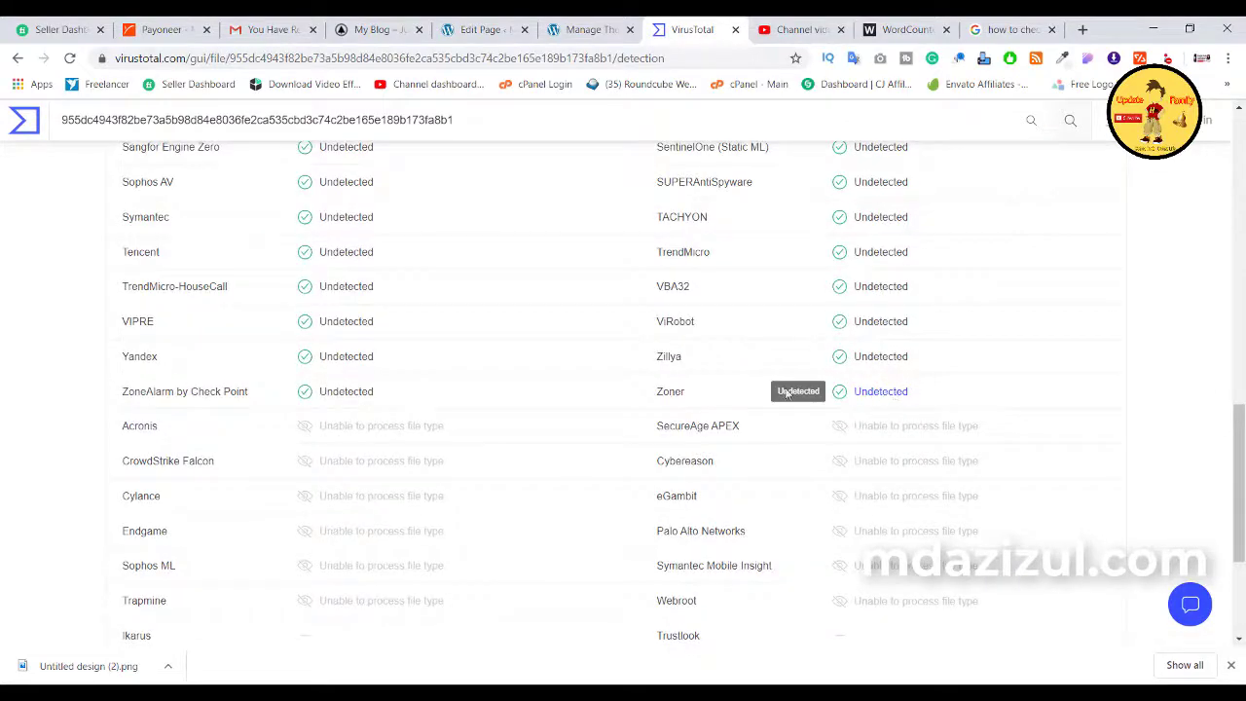
scroll(559, 311, up, 12)
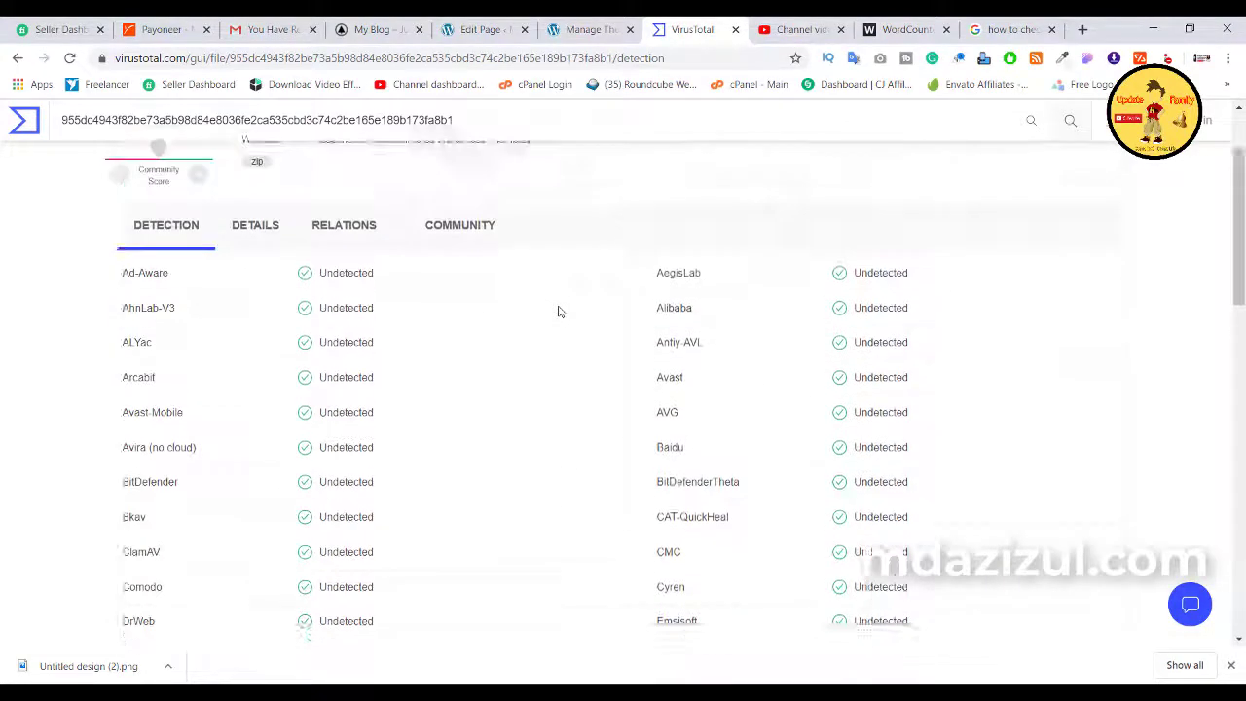
scroll(559, 311, up, 1)
click(261, 348)
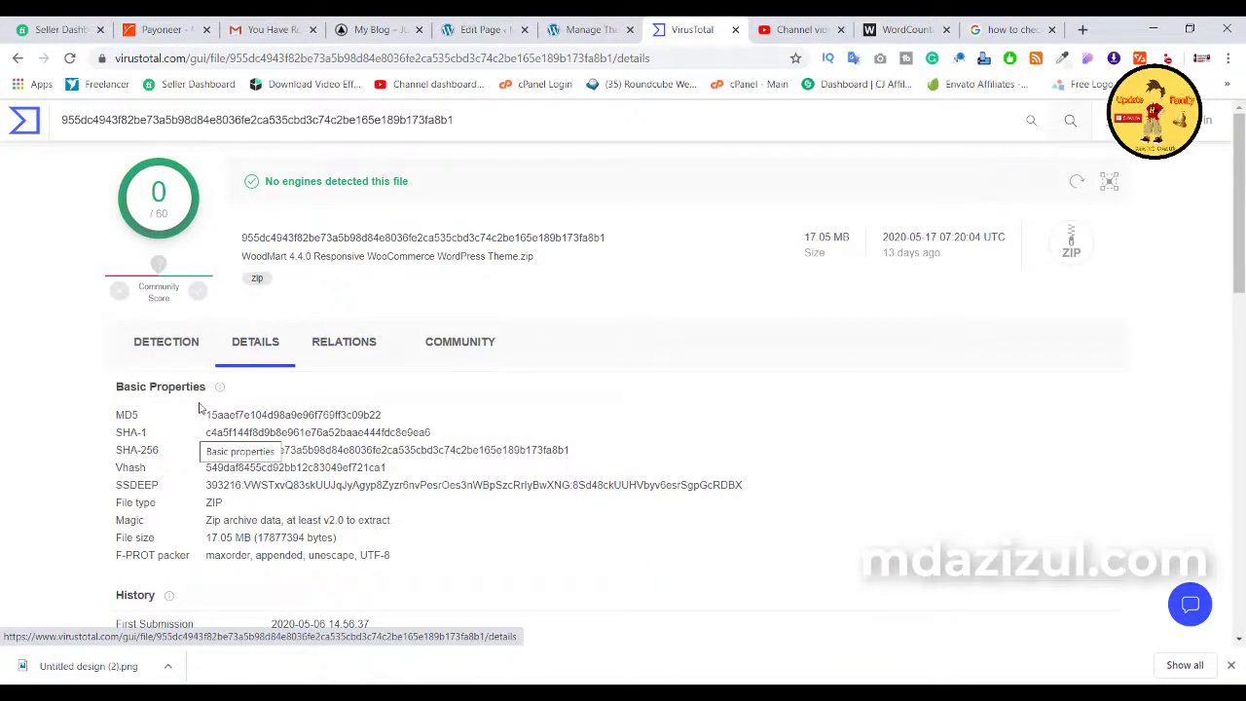
click(337, 358)
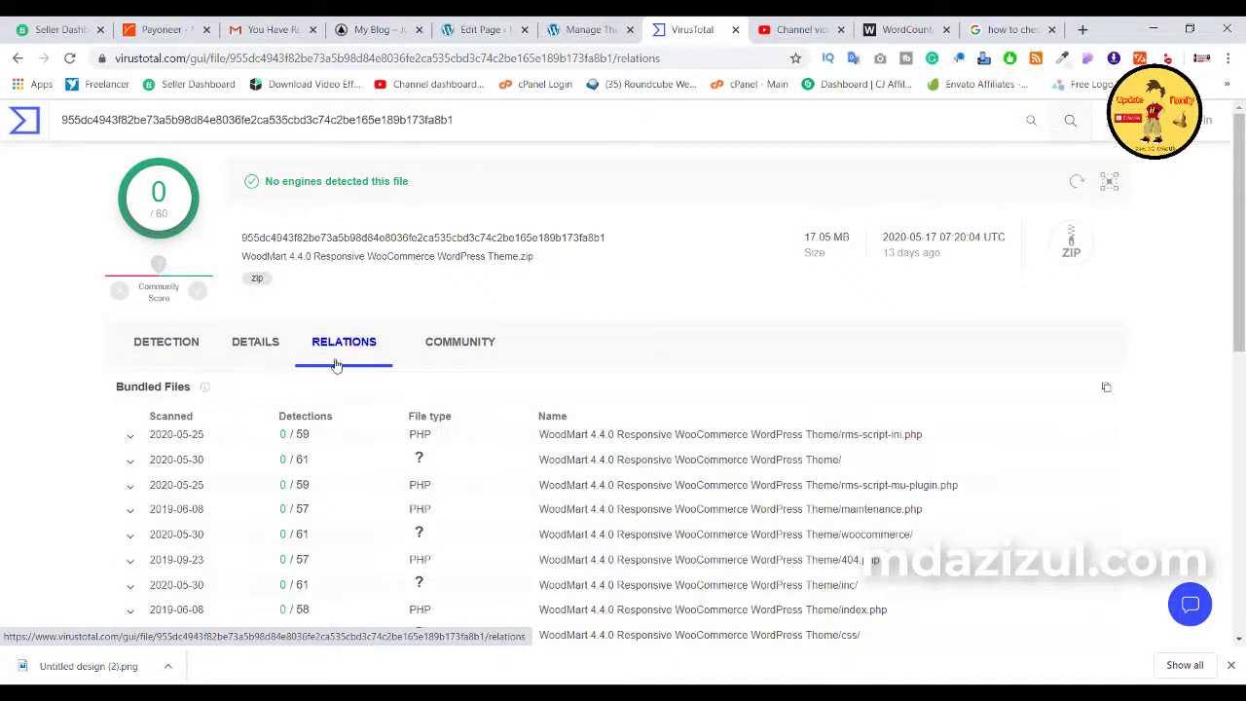
scroll(239, 373, down, 1)
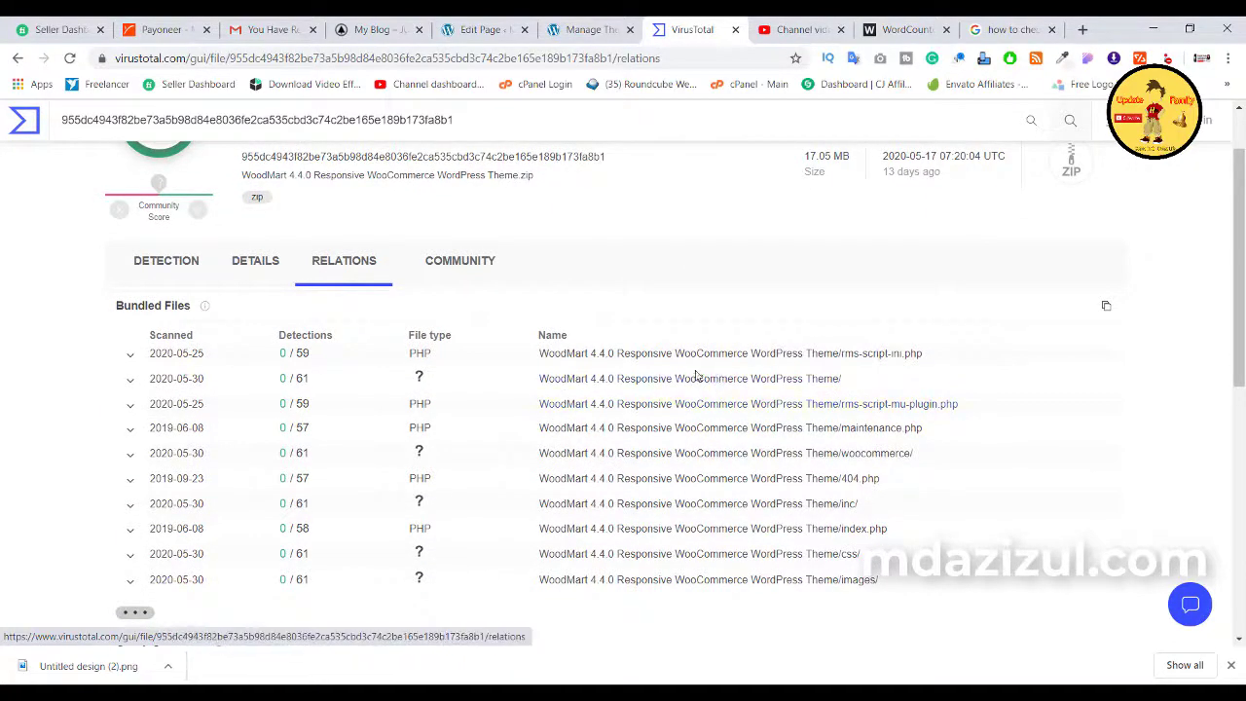
click(459, 265)
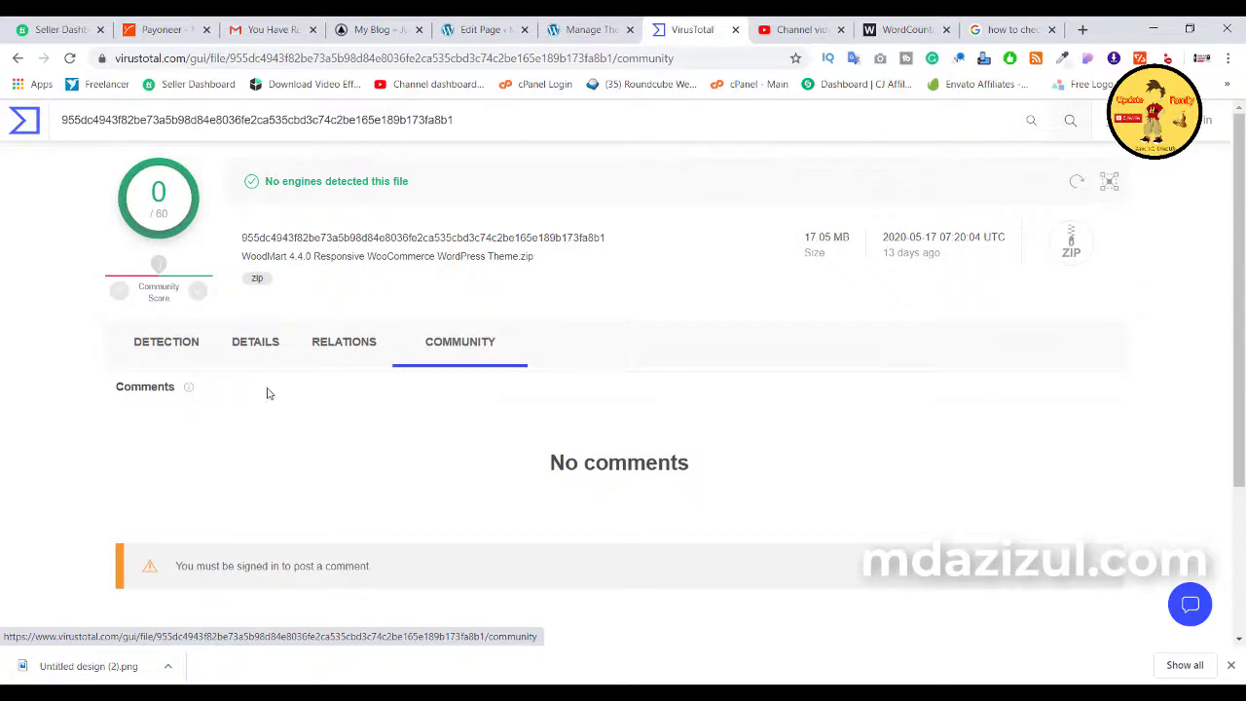
click(190, 362)
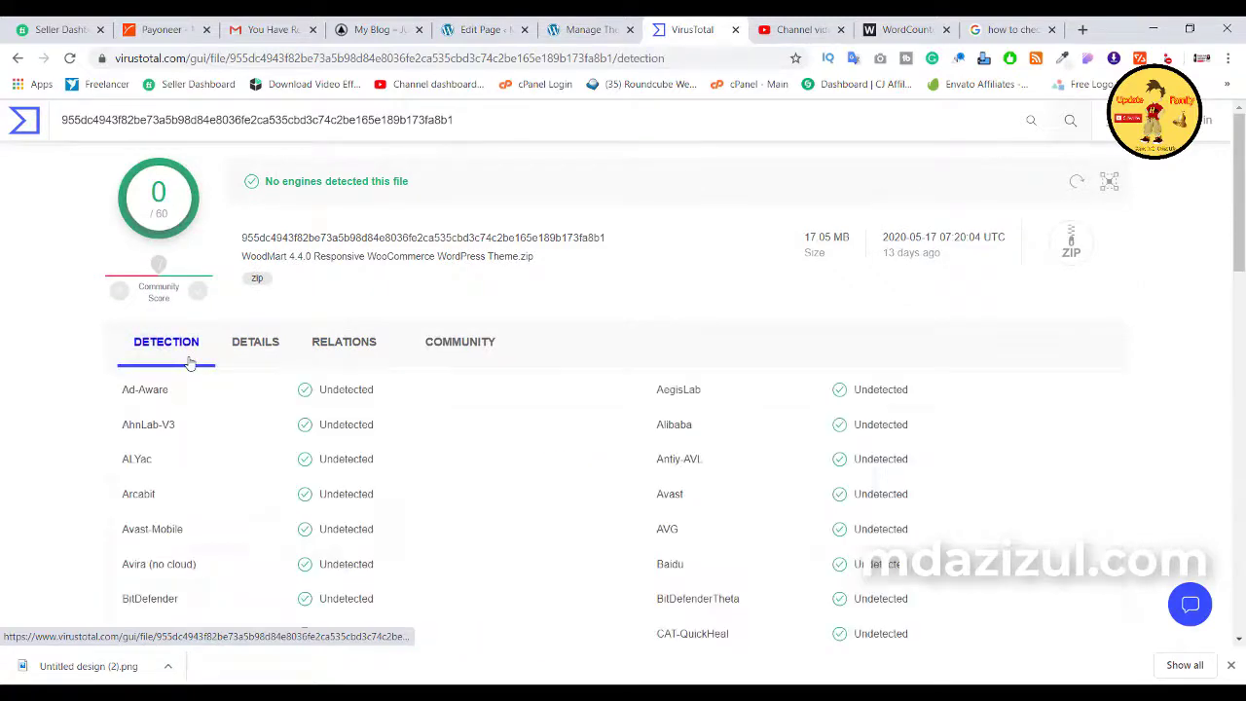
scroll(412, 414, down, 6)
scroll(408, 411, up, 2)
scroll(404, 406, up, 5)
- Reanalyze the WoodMart zip, starting a new scan flagged 2/53 by Alibaba and Cyren
click(1077, 186)
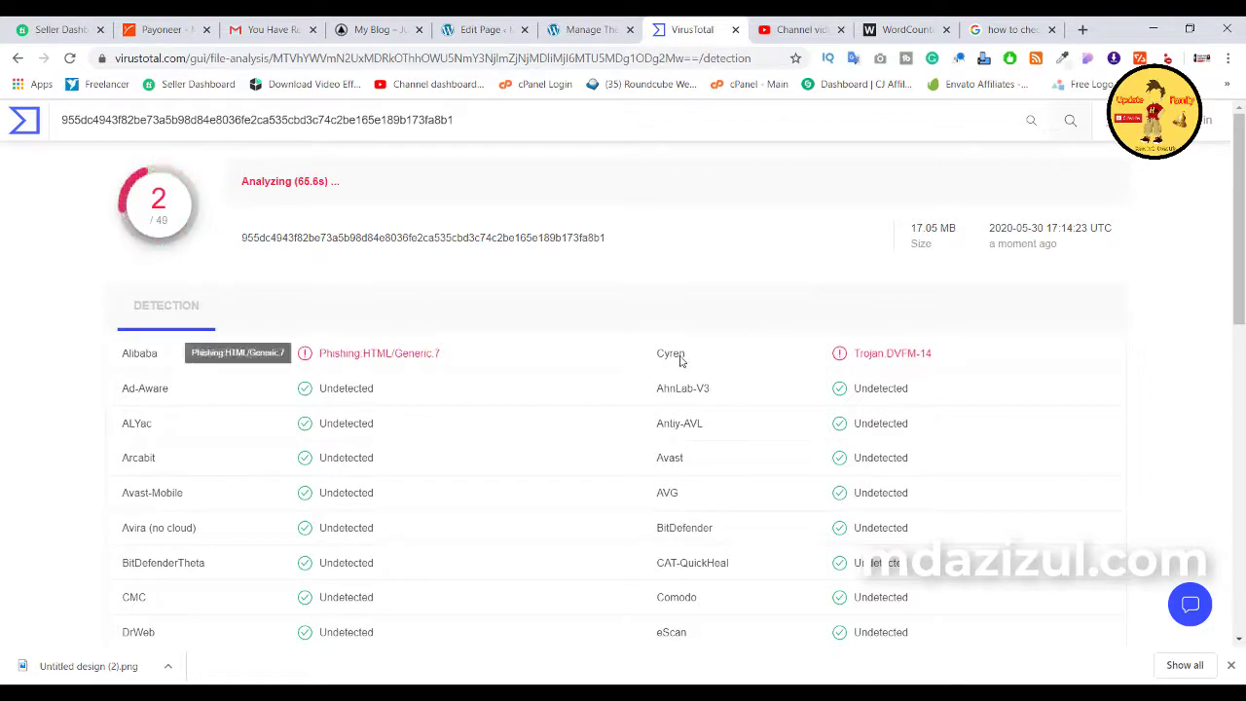
mouse_move(681, 359)
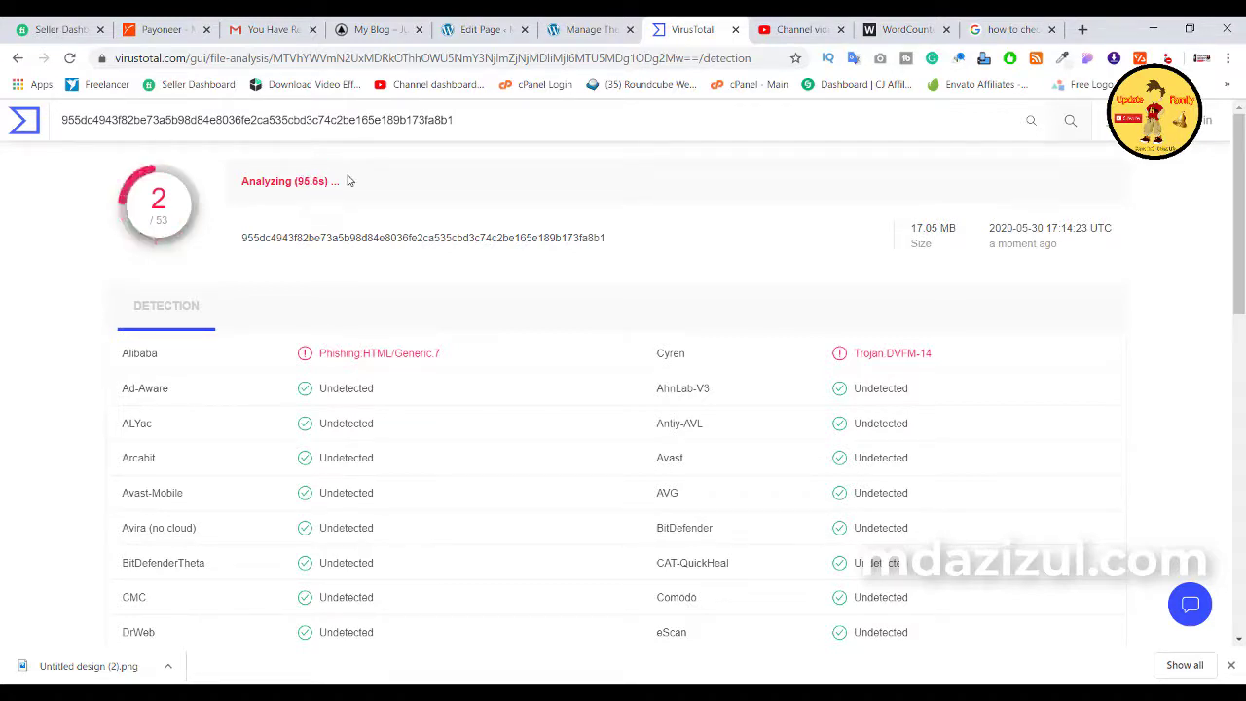
scroll(914, 440, down, 15)
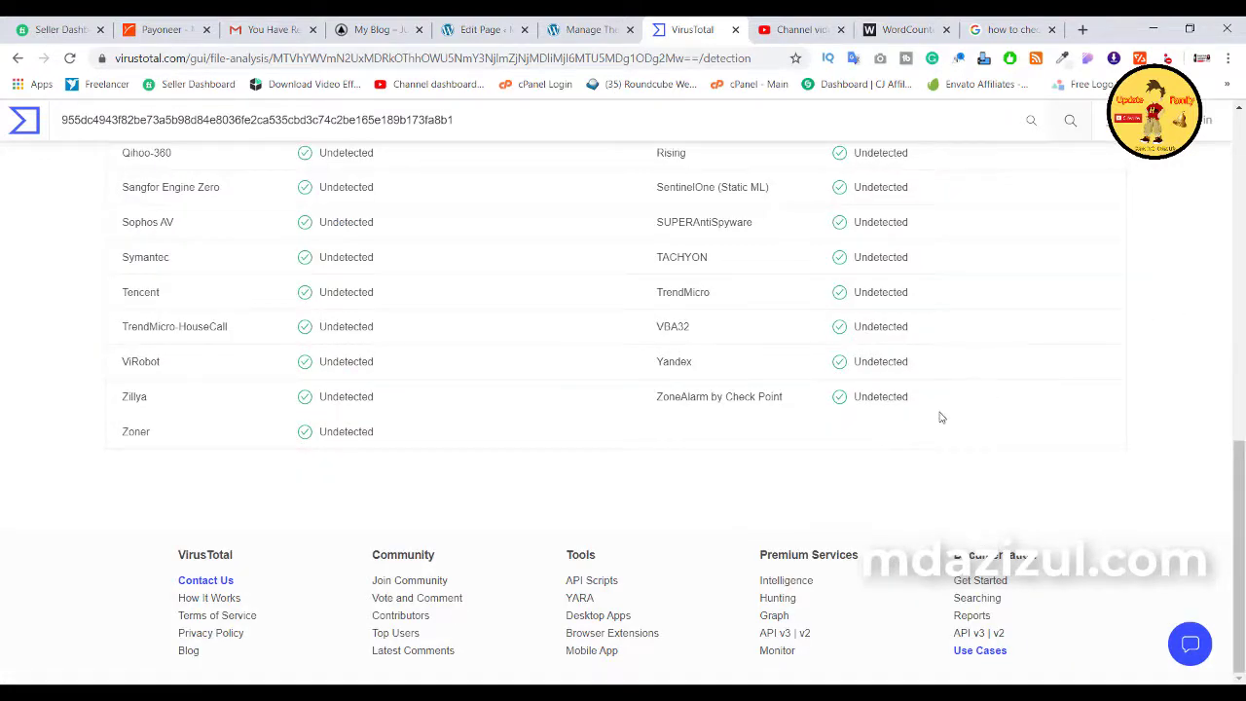
scroll(940, 417, up, 15)
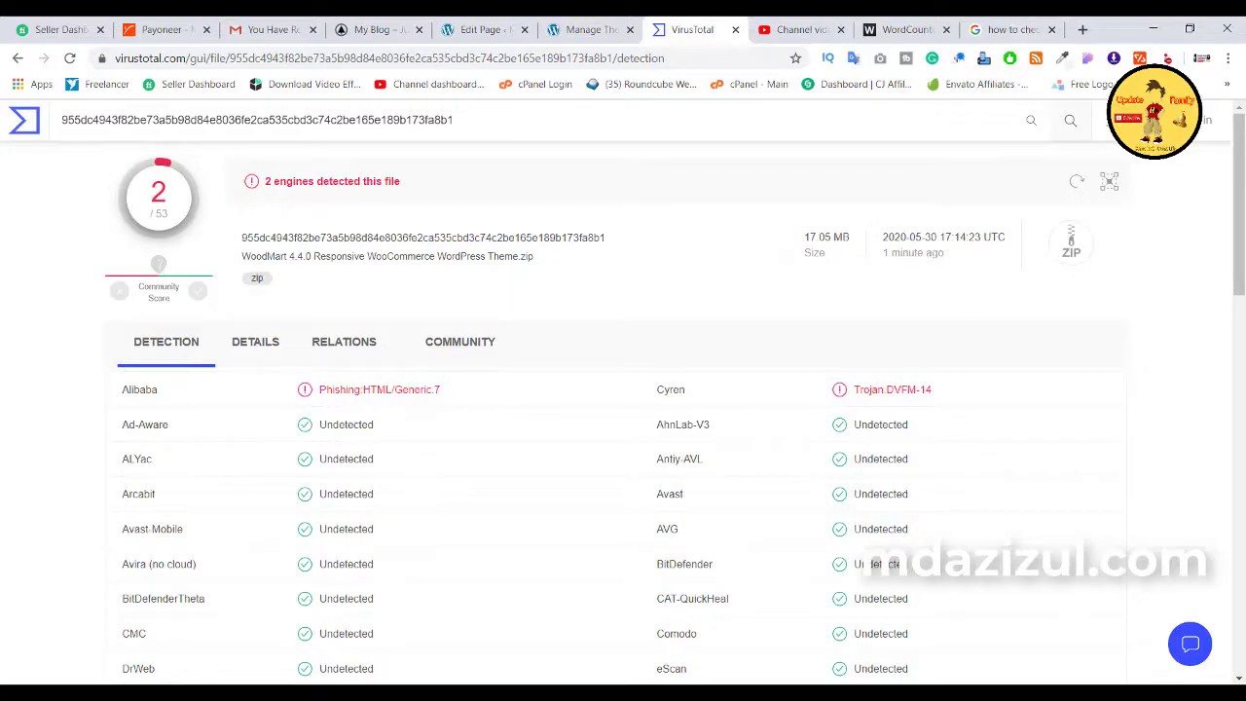
- Upload divi-builder.zip from Music > New folder (2), giving an 8.49 MB report at 0/63
click(1070, 120)
click(646, 489)
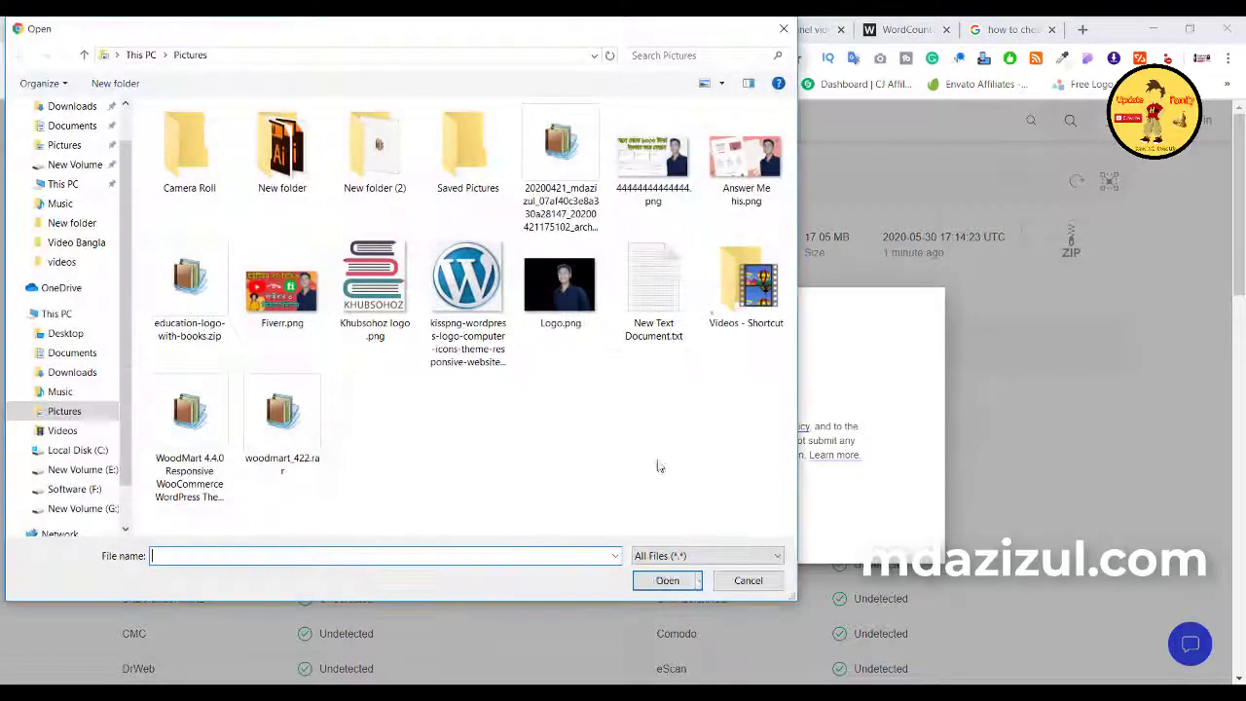
click(78, 373)
click(64, 390)
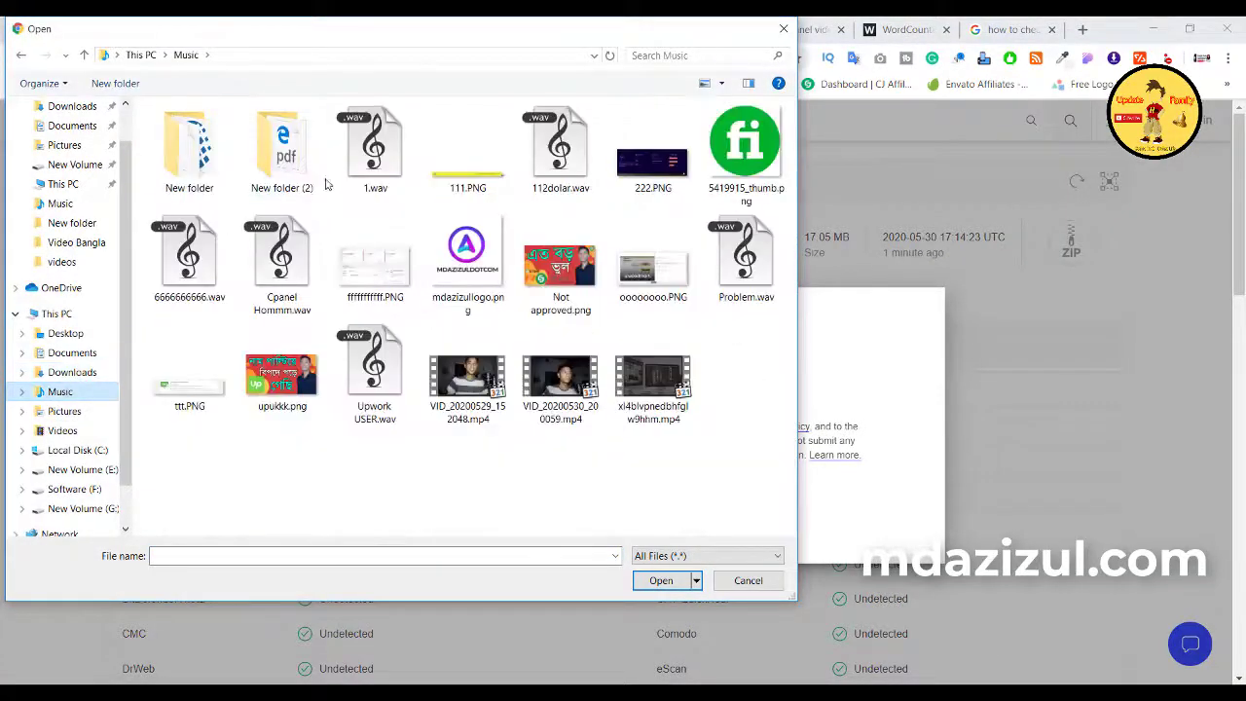
double_click(281, 146)
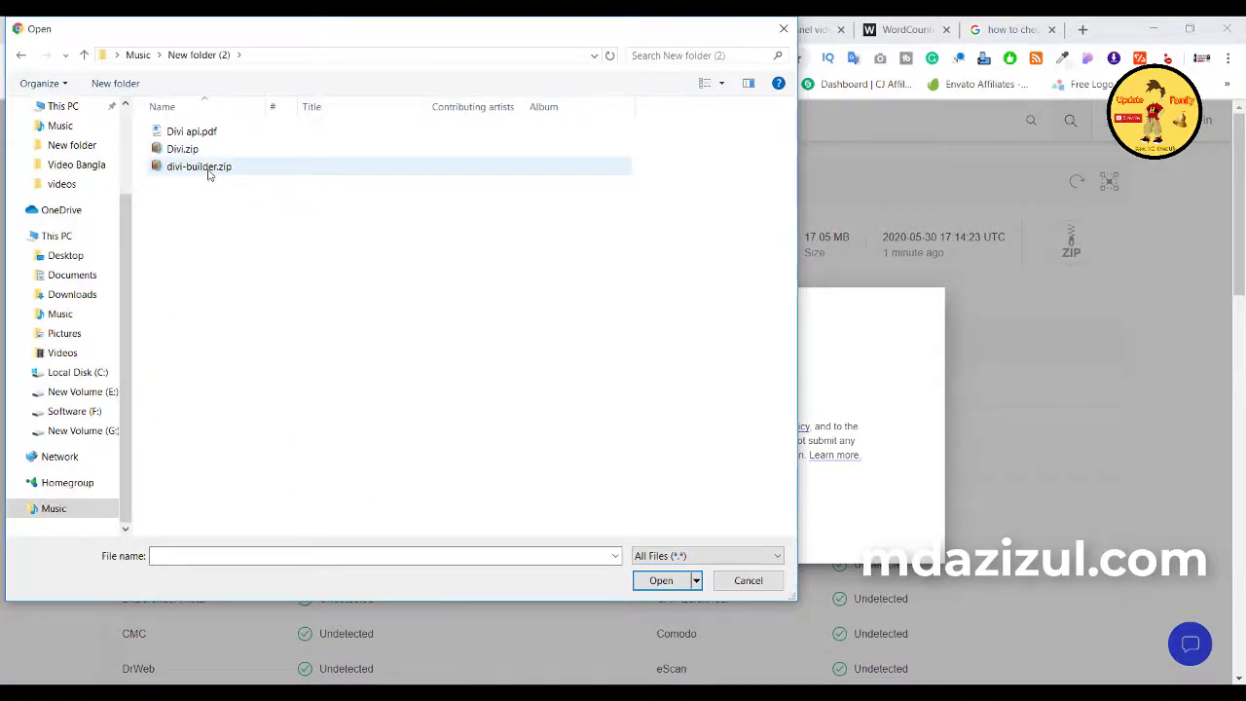
double_click(208, 167)
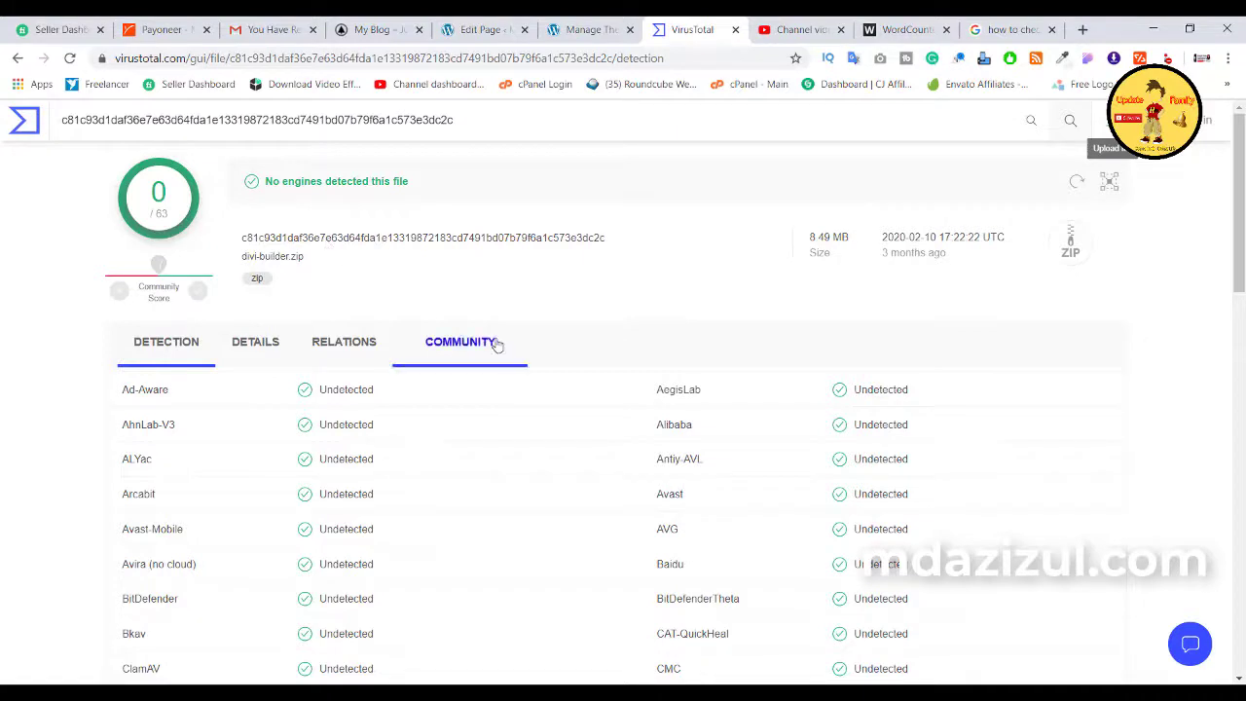
- Reanalyze divi-builder.zip after passing the 'I'm not a robot' check, then open a new tab
triple_click(334, 185)
click(442, 183)
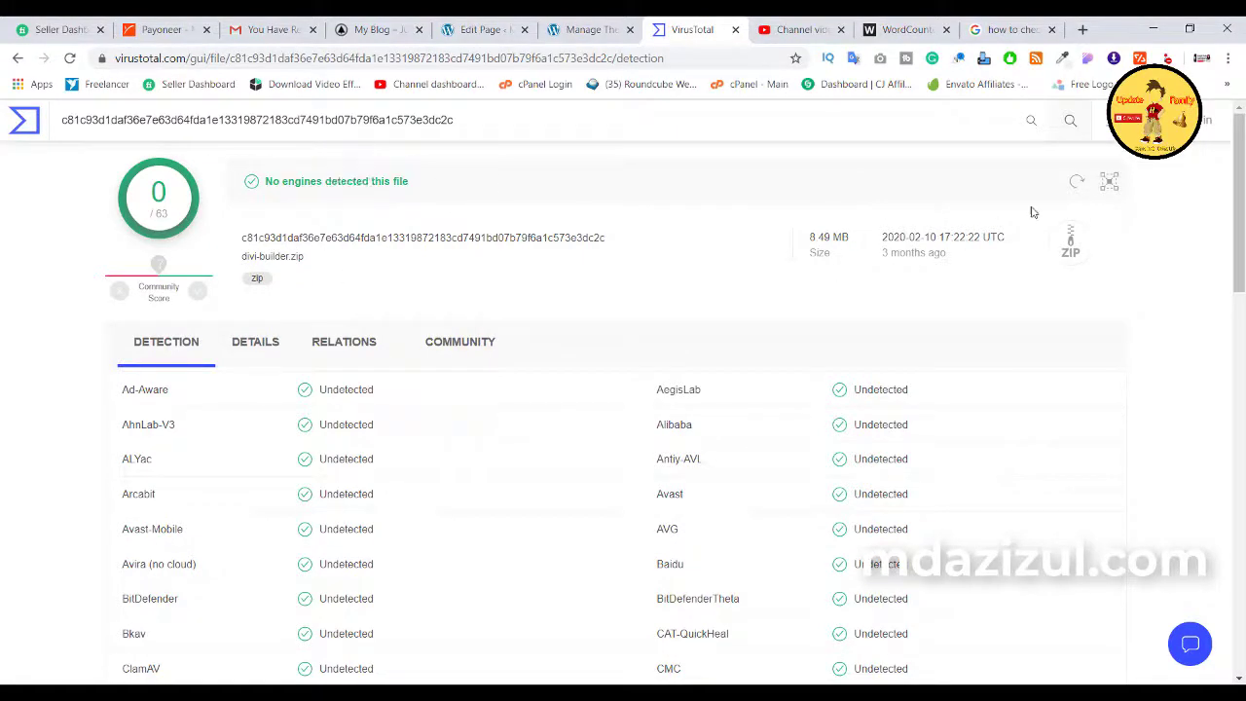
click(1077, 185)
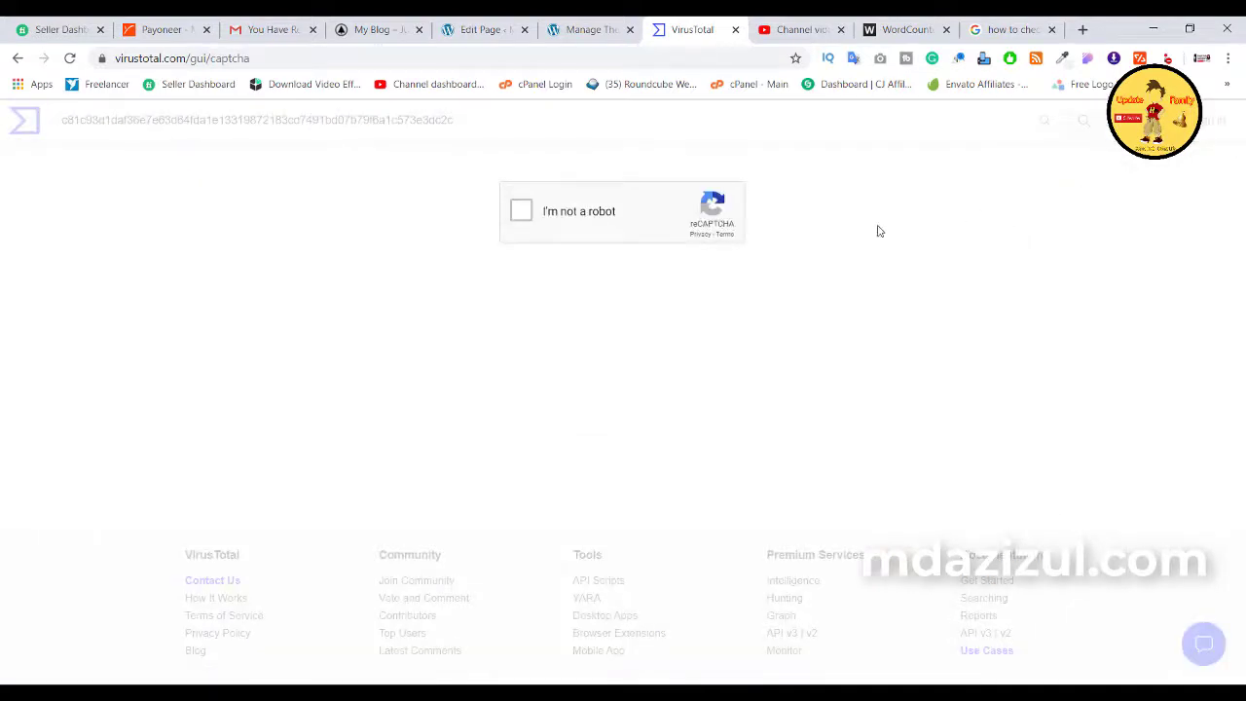
click(523, 213)
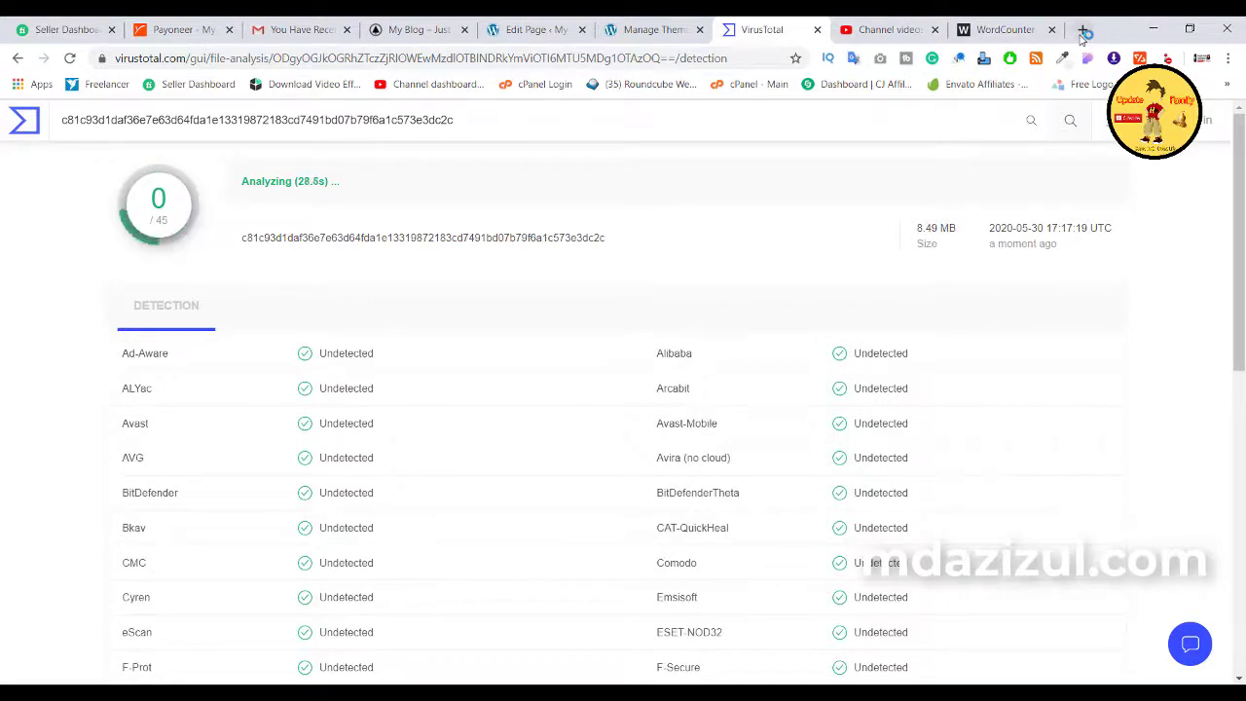
key(ctrl+t)
- Paste the Transparency Report link and load the Safe Browsing site status page
right_click(589, 56)
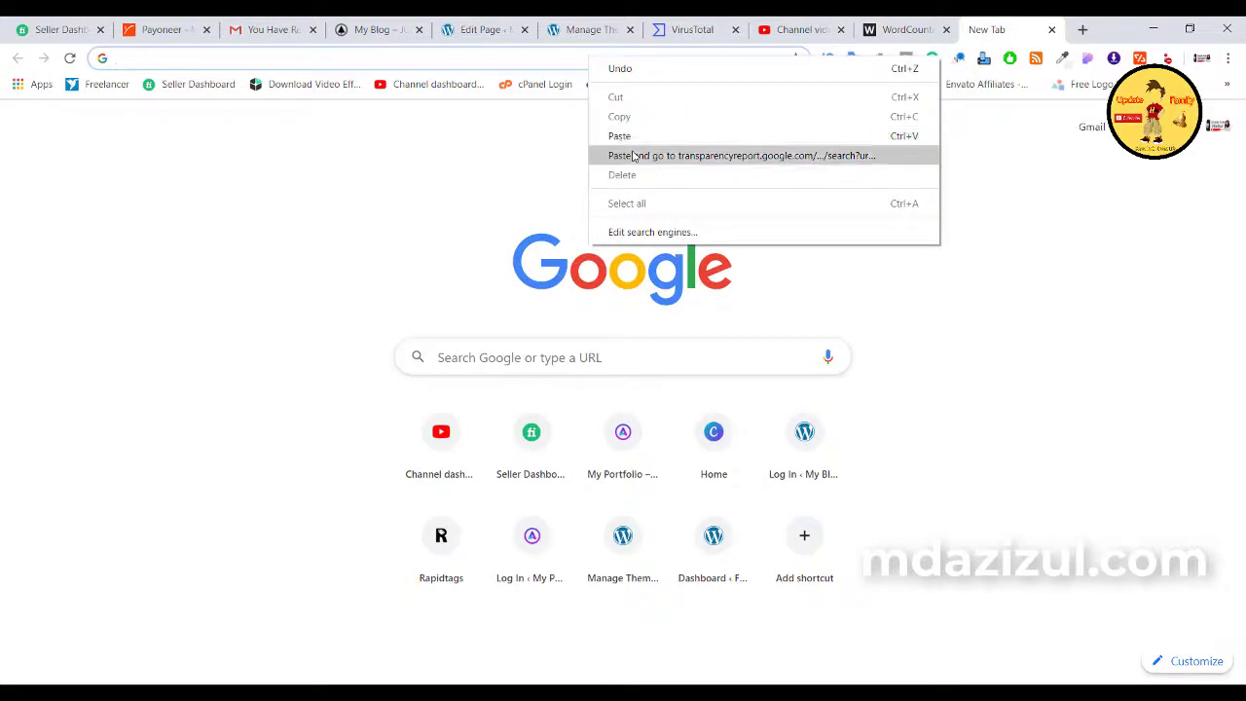
click(628, 133)
click(502, 96)
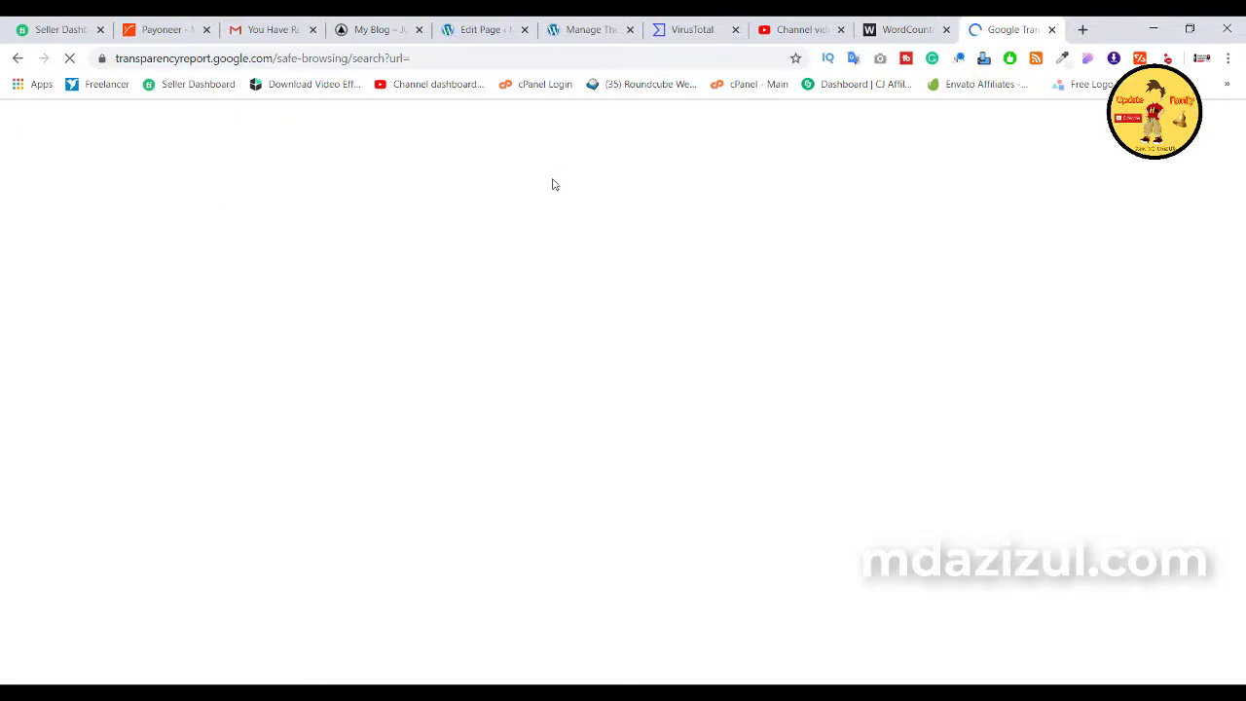
- Type mdazizul.com in a new tab, copy it, and return to the site status page
click(1084, 29)
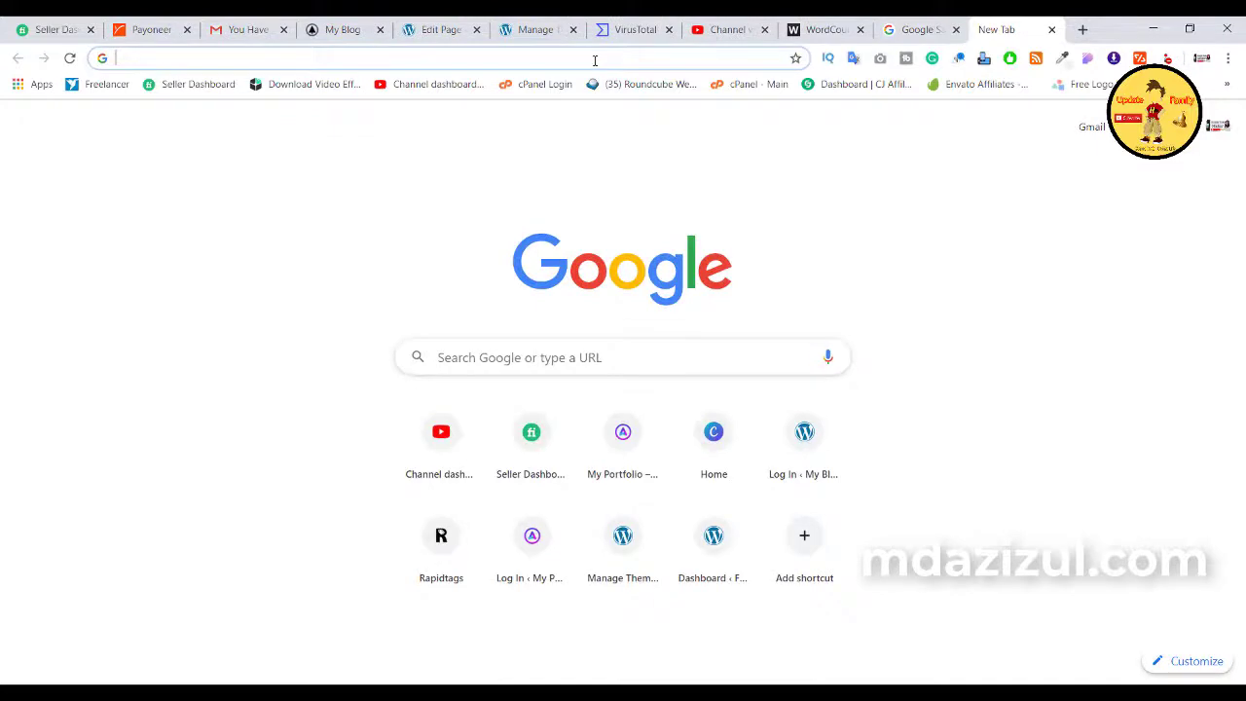
text(mdazizul.com)
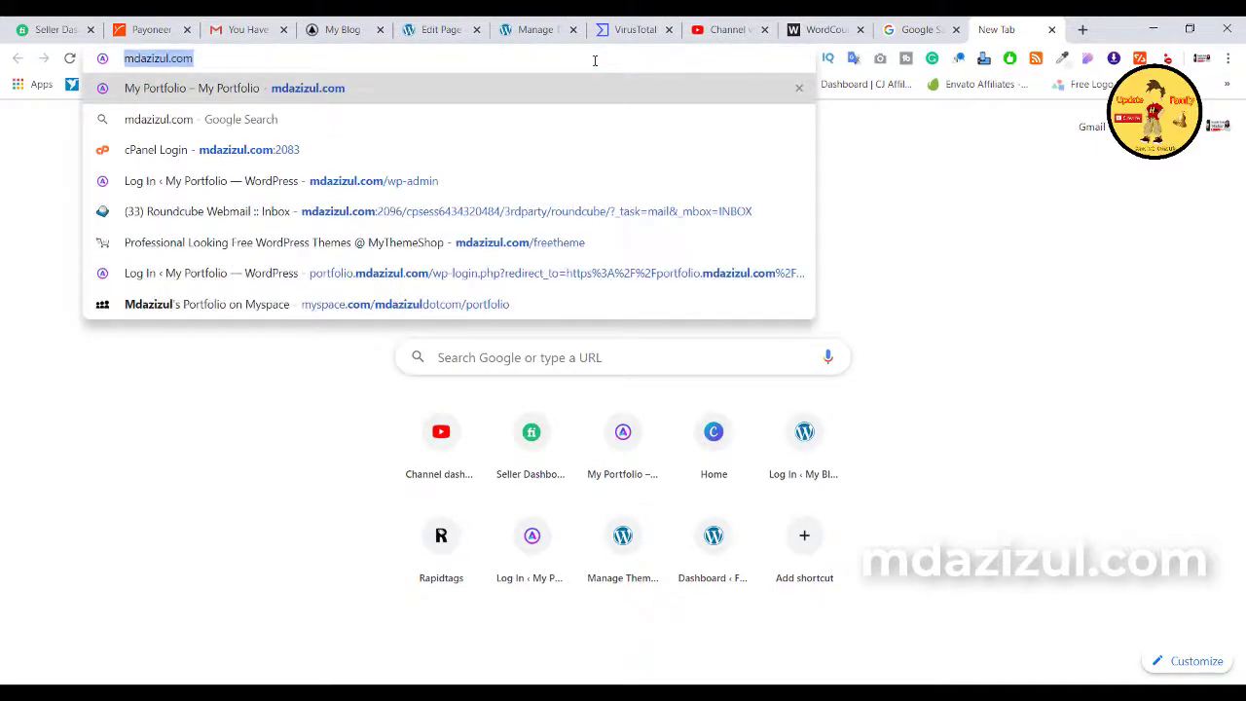
right_click(595, 61)
click(626, 117)
click(912, 31)
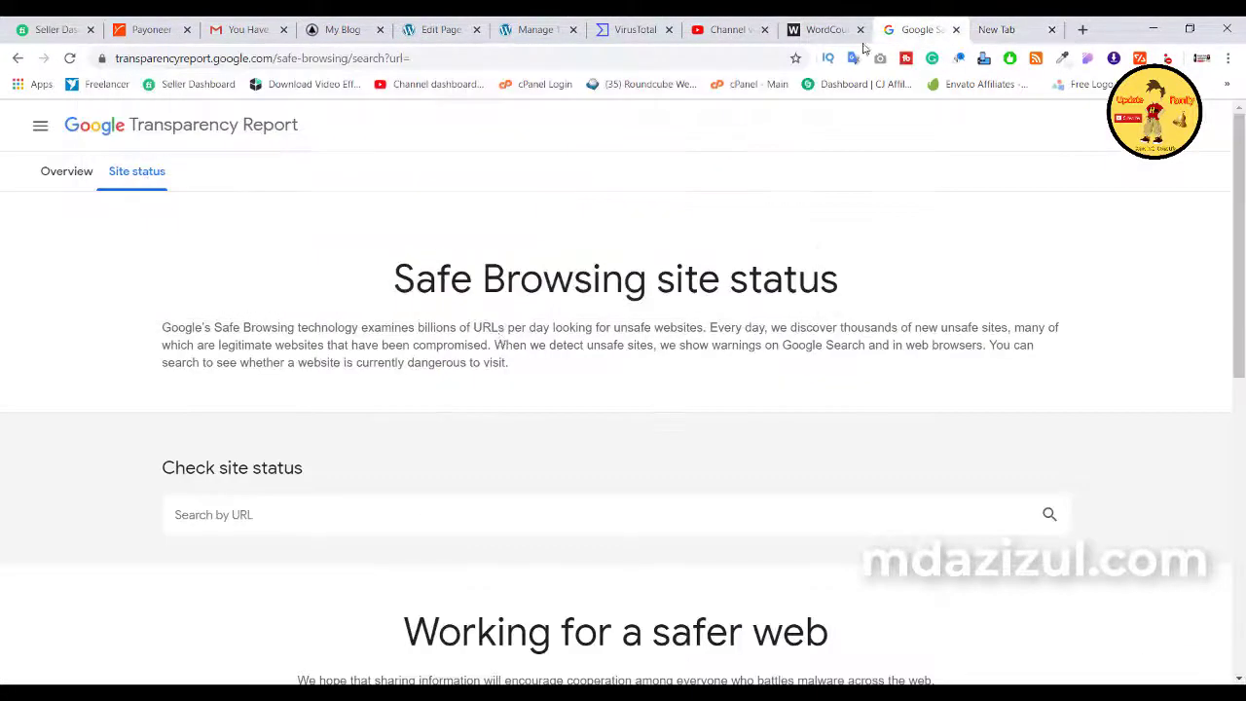
scroll(481, 342, down, 3)
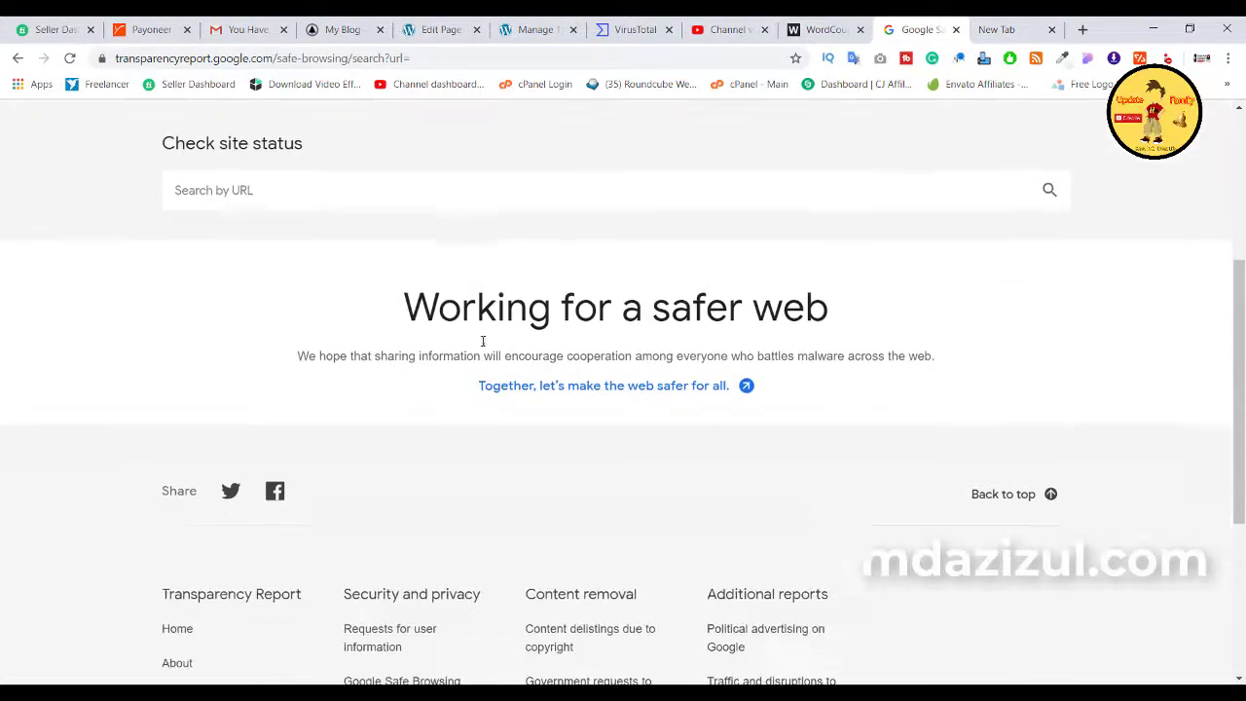
right_click(385, 202)
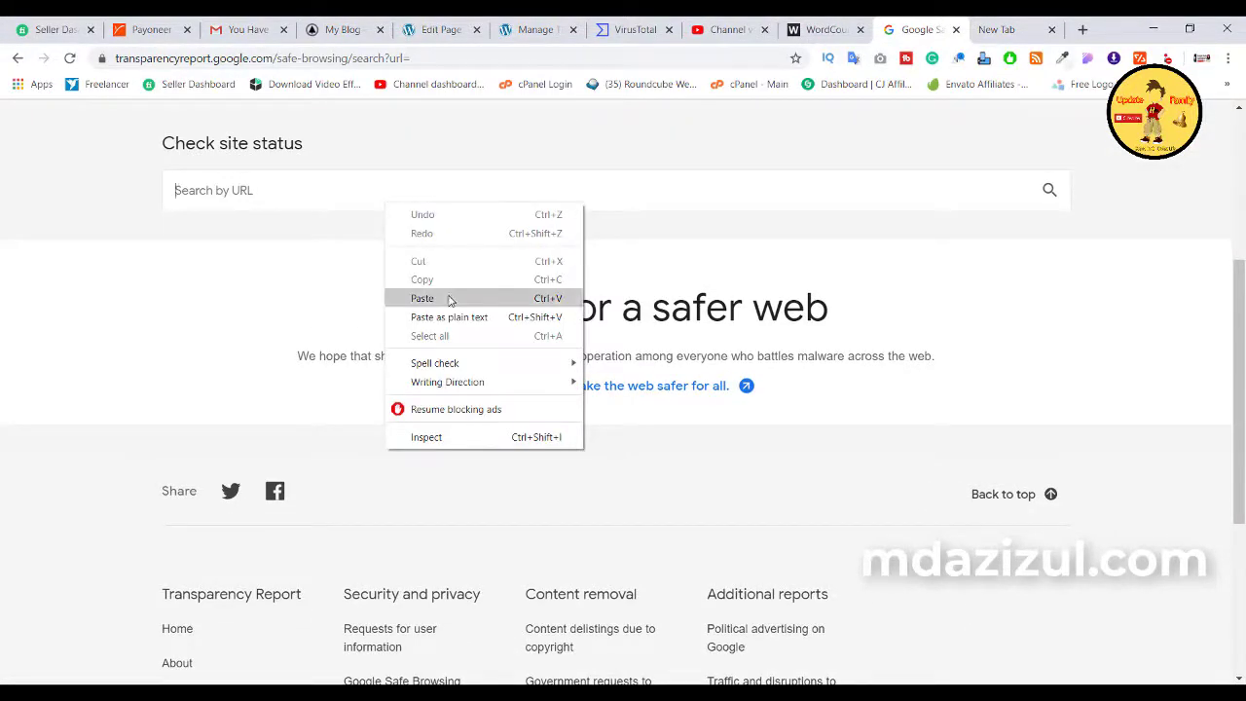
click(453, 295)
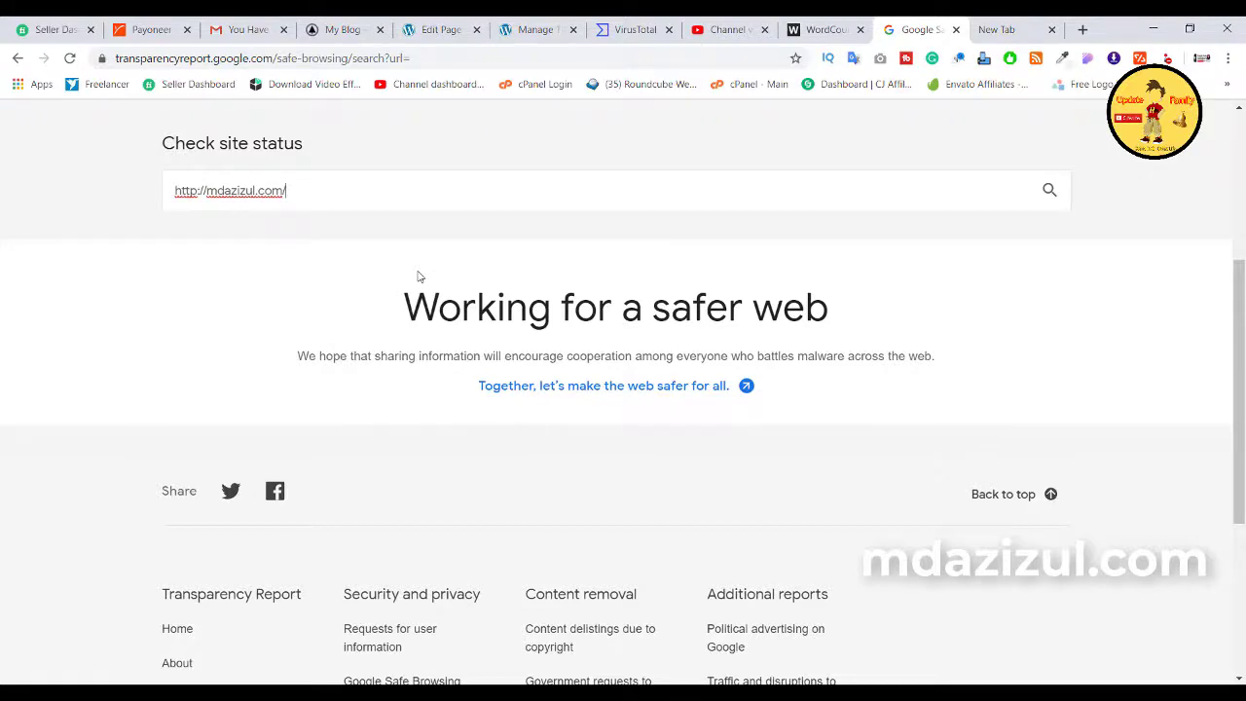
key(Return)
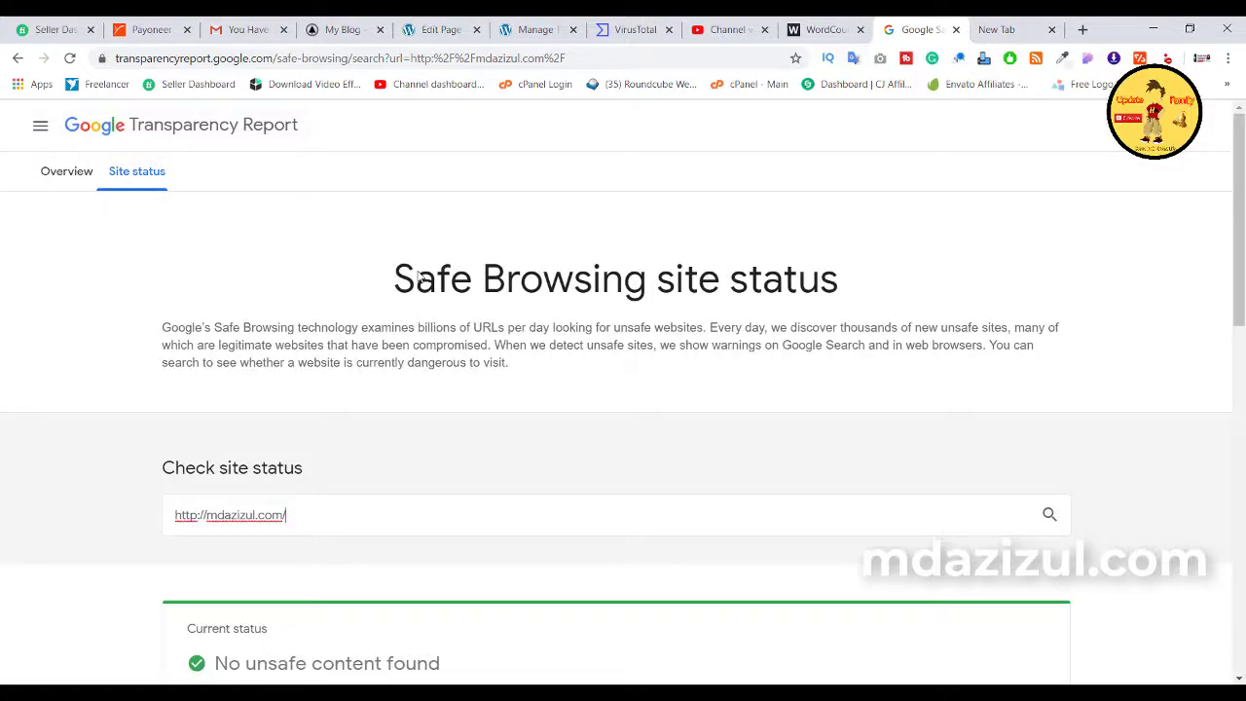
scroll(419, 277, down, 3)
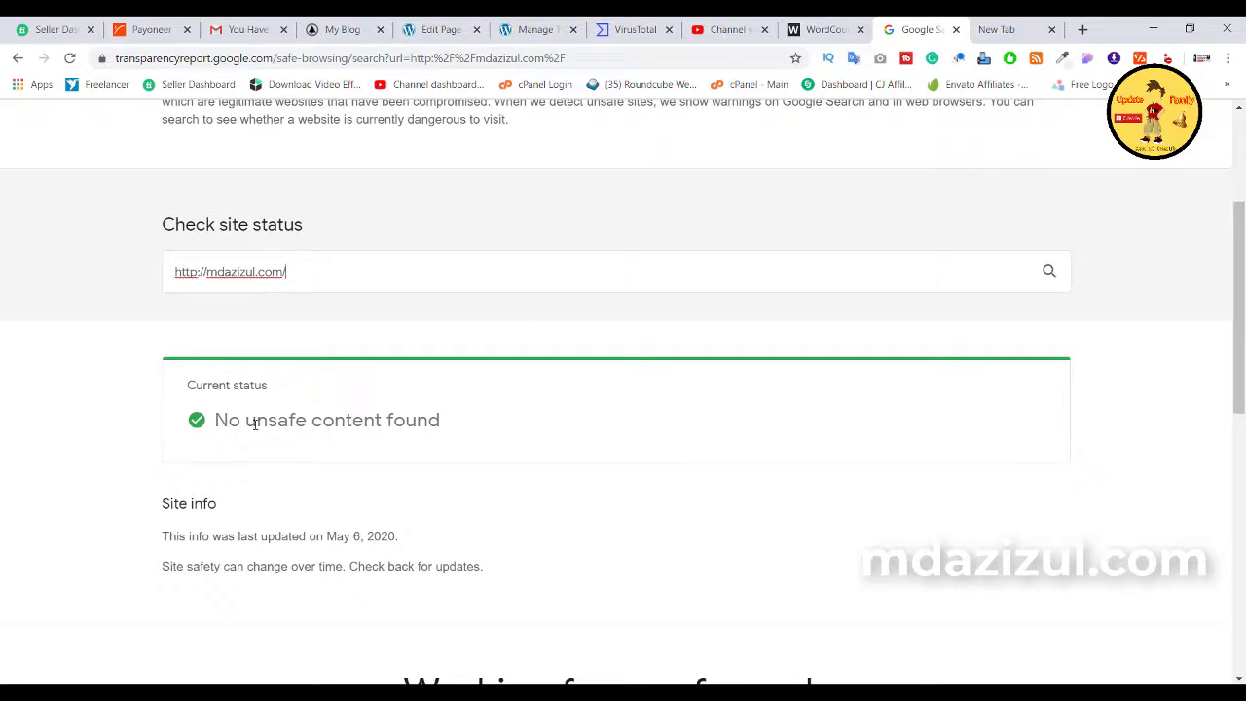
triple_click(349, 422)
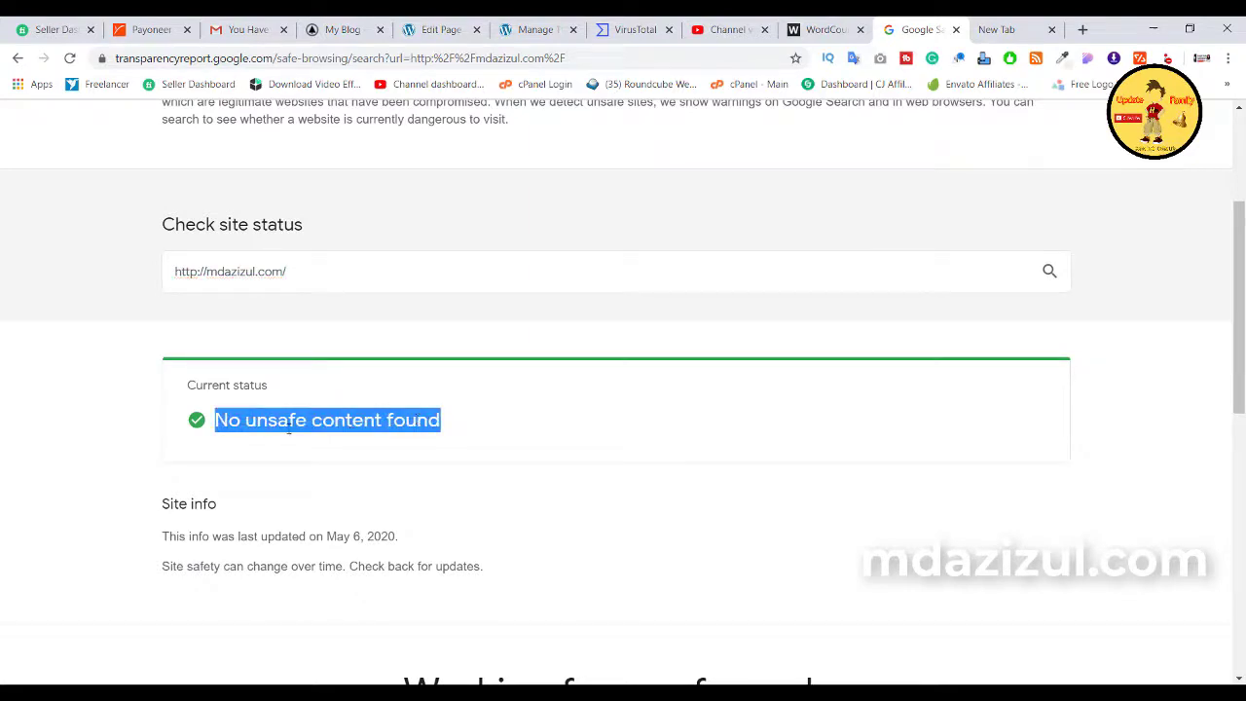
triple_click(292, 421)
scroll(418, 380, down, 3)
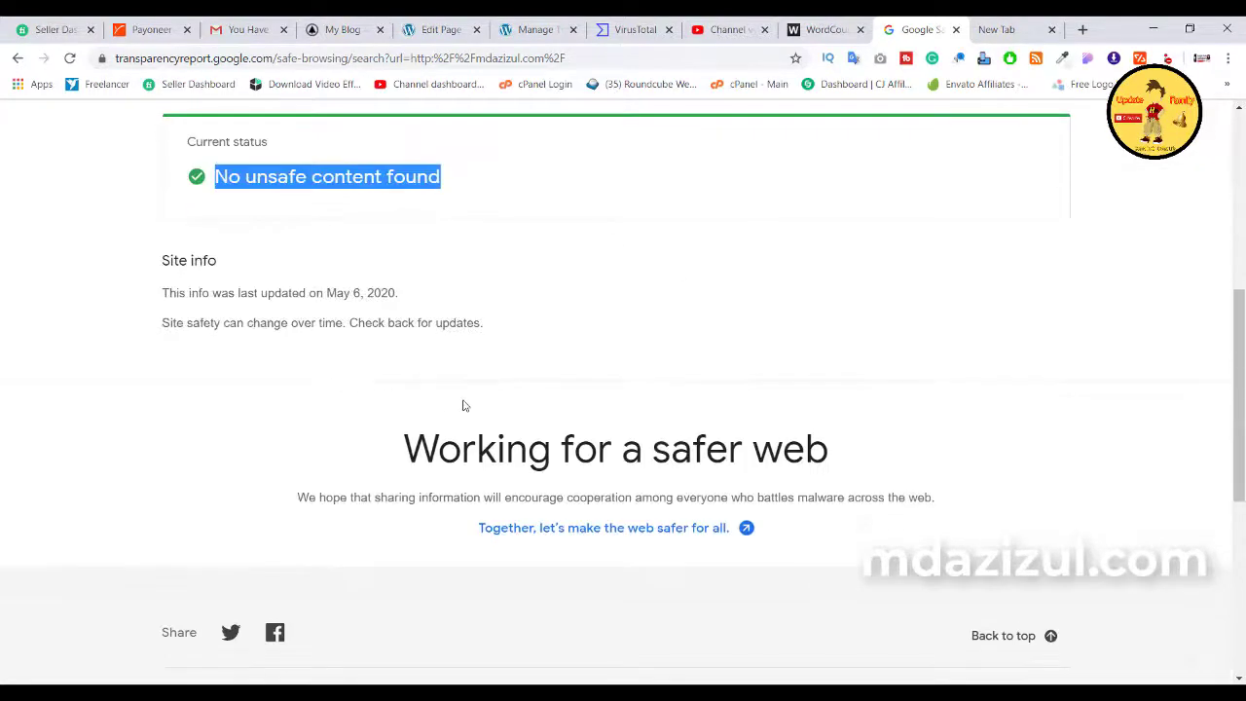
scroll(467, 406, down, 2)
scroll(464, 400, up, 5)
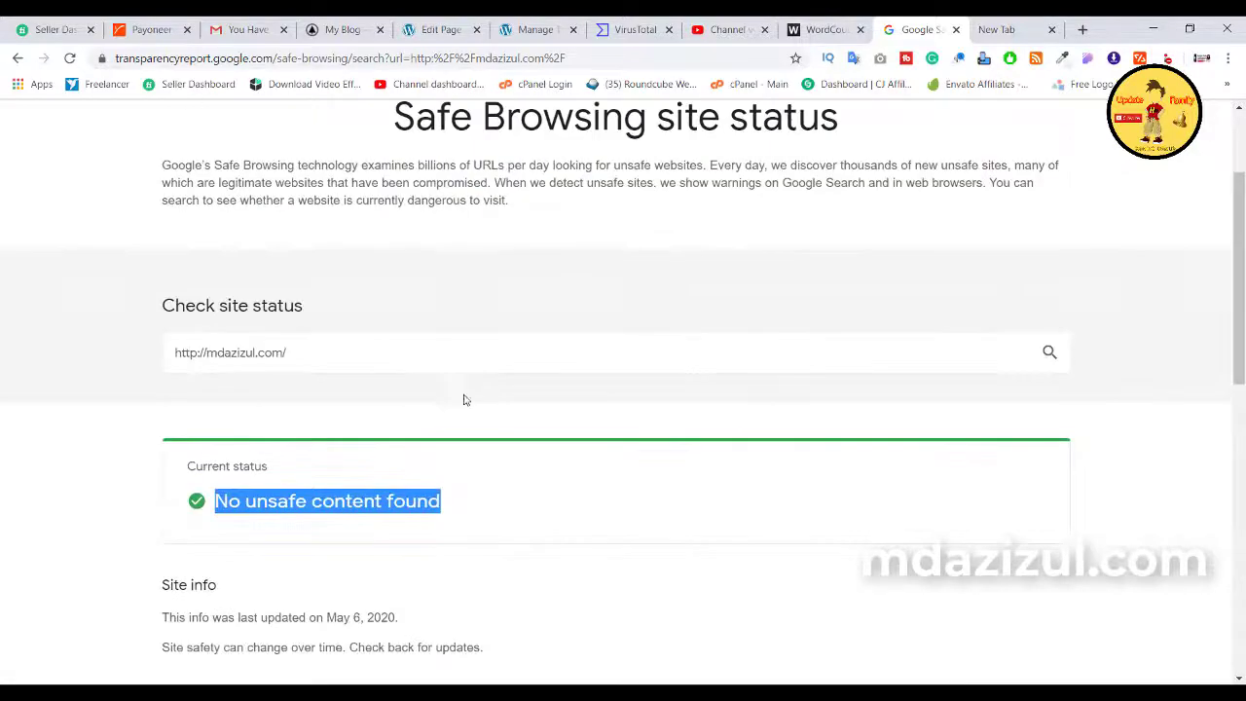
- Rerun the mdazizul.com check and highlight 'No unsafe content found' again
click(348, 358)
key(Return)
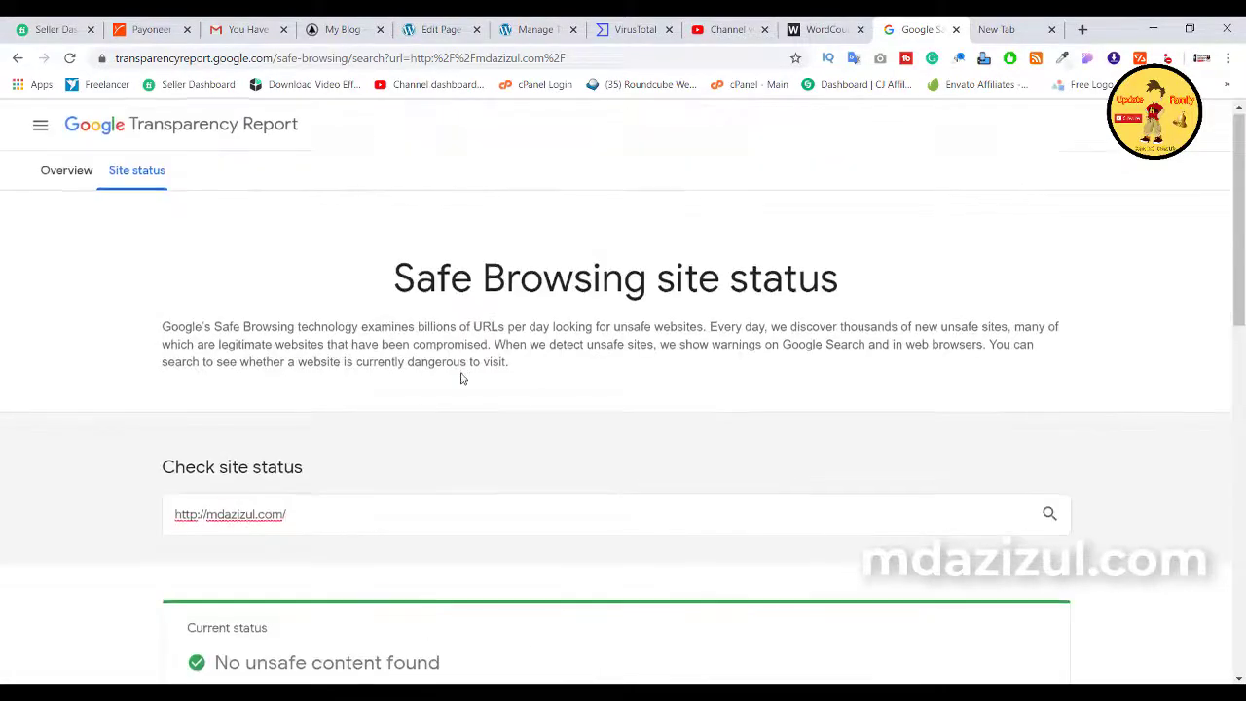
scroll(462, 378, down, 3)
triple_click(348, 418)
scroll(403, 390, up, 3)
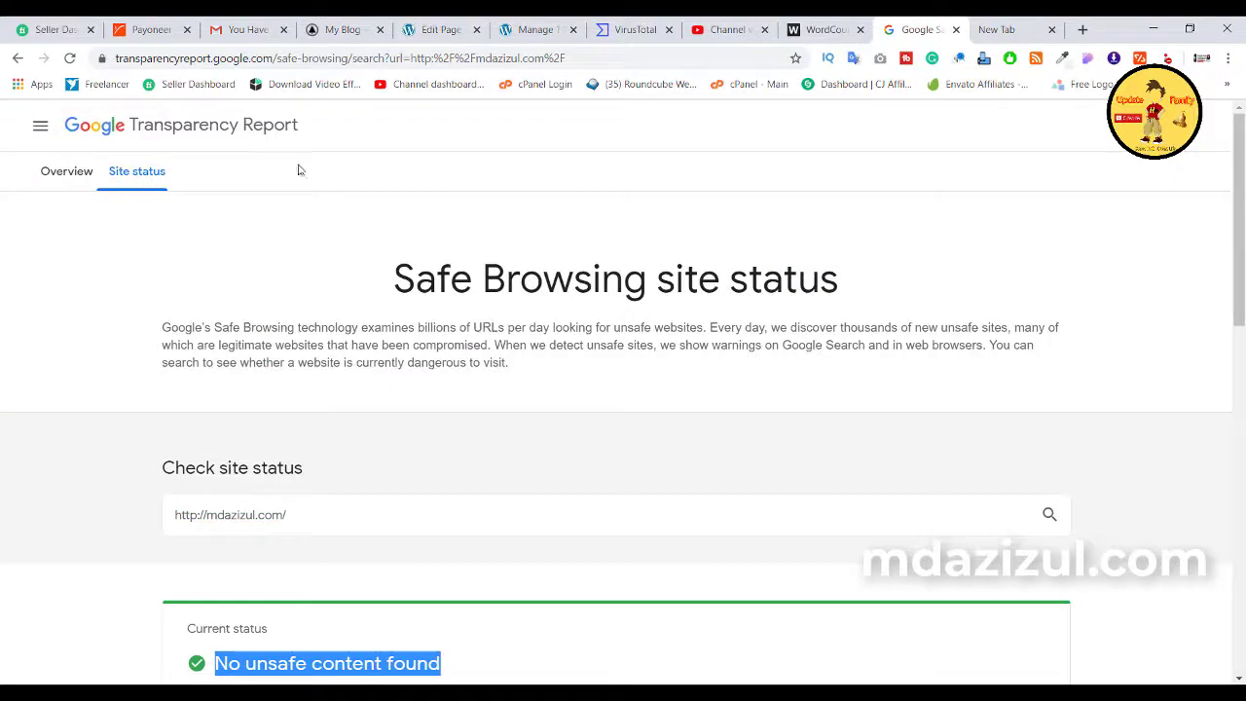
scroll(422, 363, down, 2)
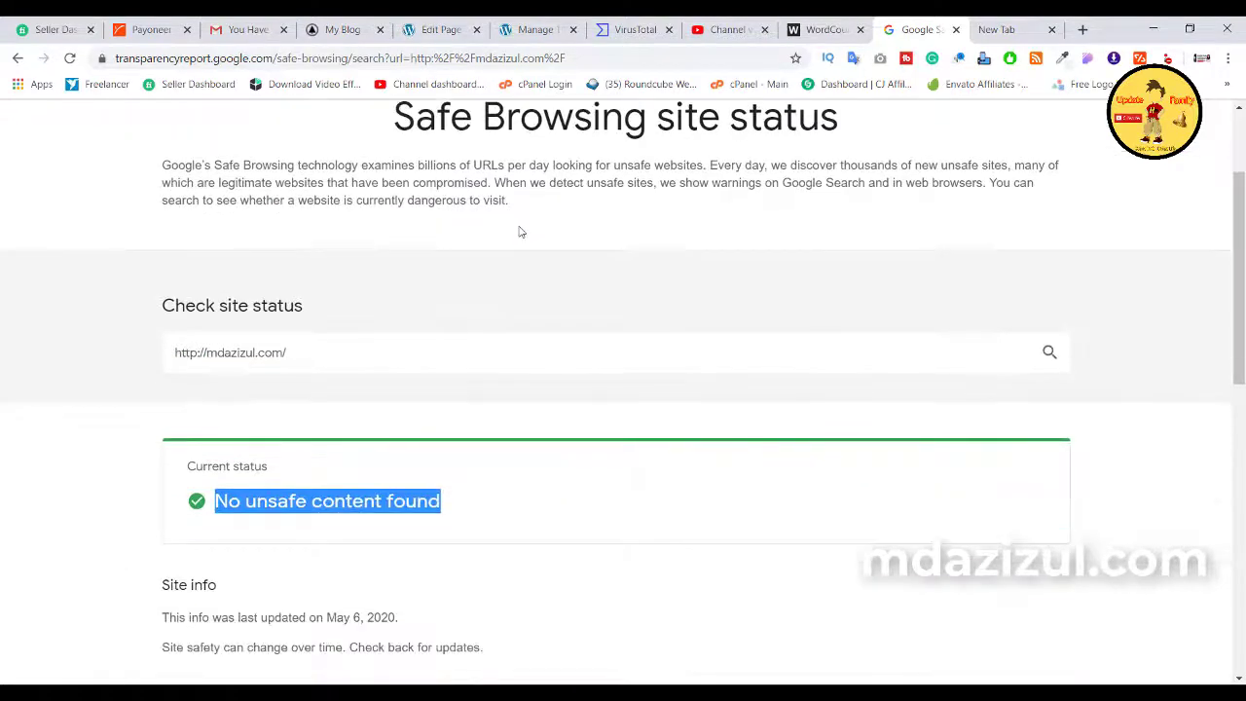
scroll(530, 231, up, 2)
scroll(516, 253, down, 2)
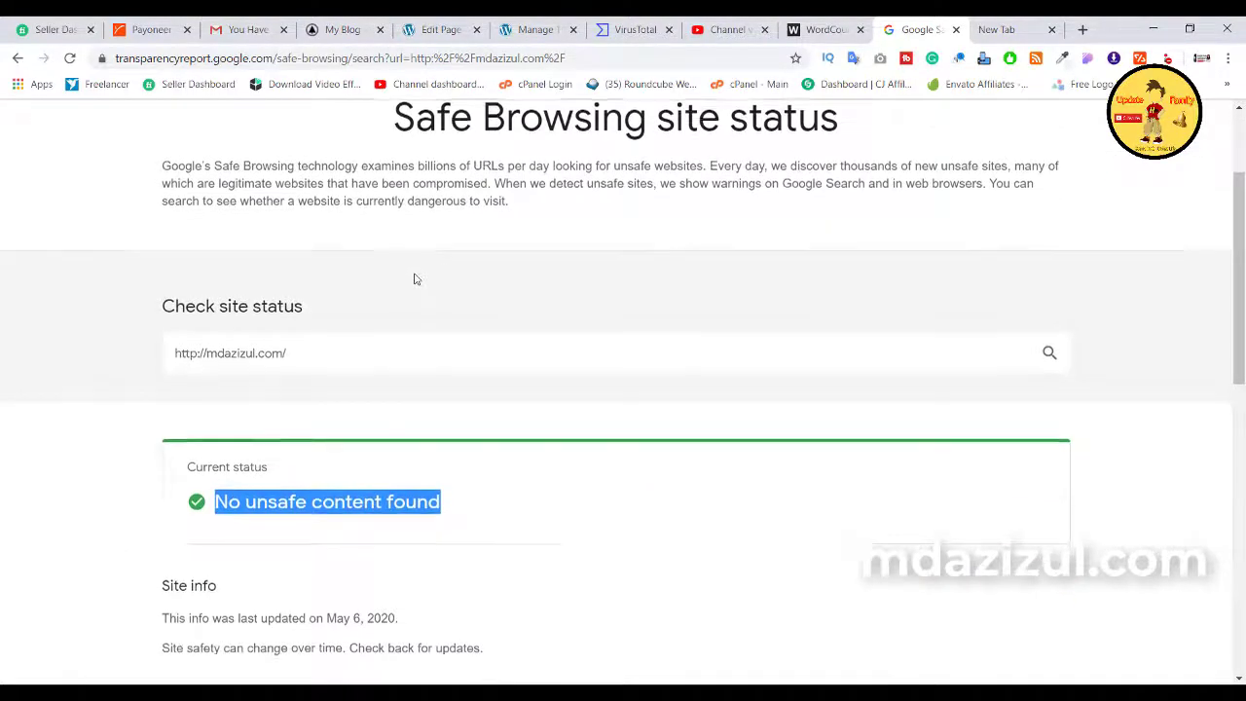
scroll(413, 279, up, 1)
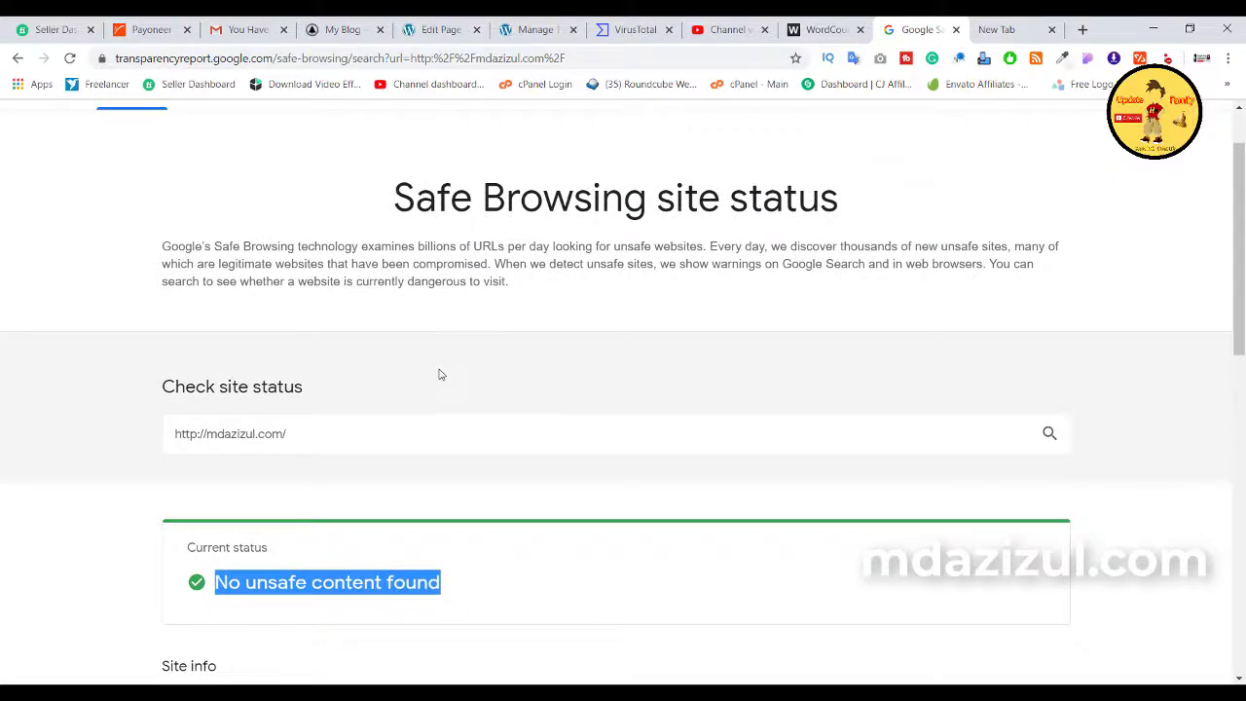
- Return to the VirusTotal tab and highlight the divi-builder.zip 'No engines detected' status at 0/61
click(643, 33)
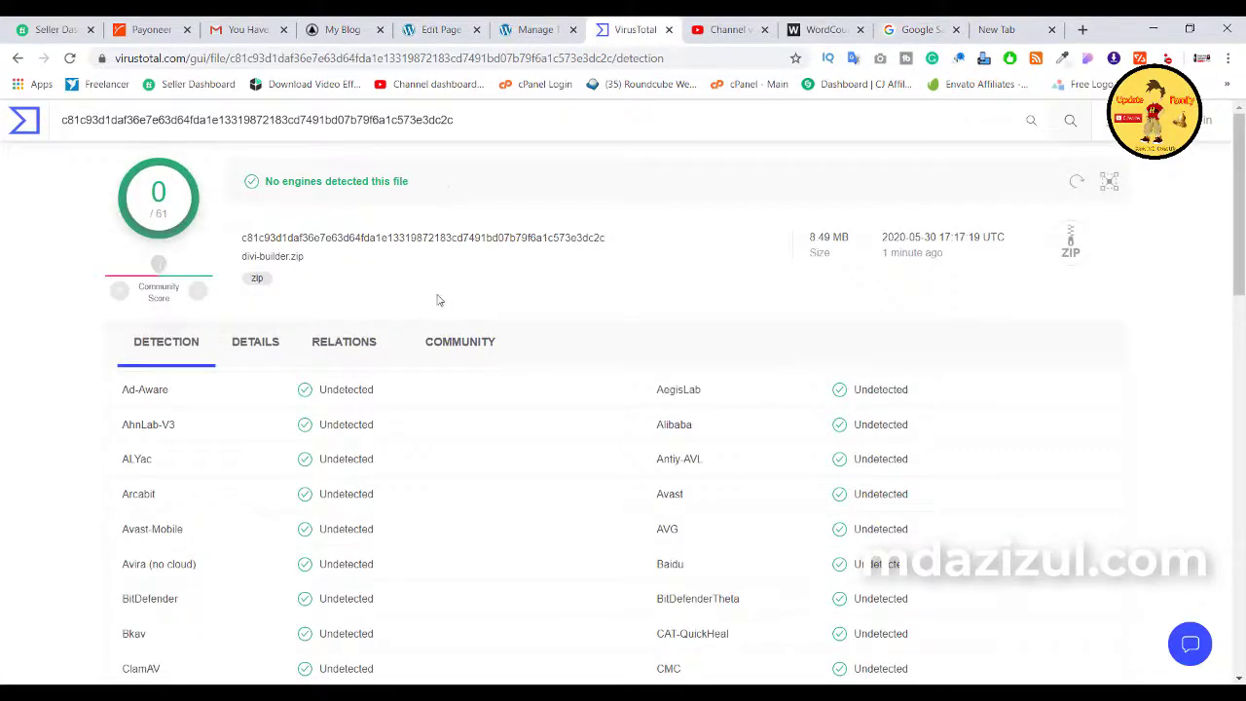
triple_click(312, 182)
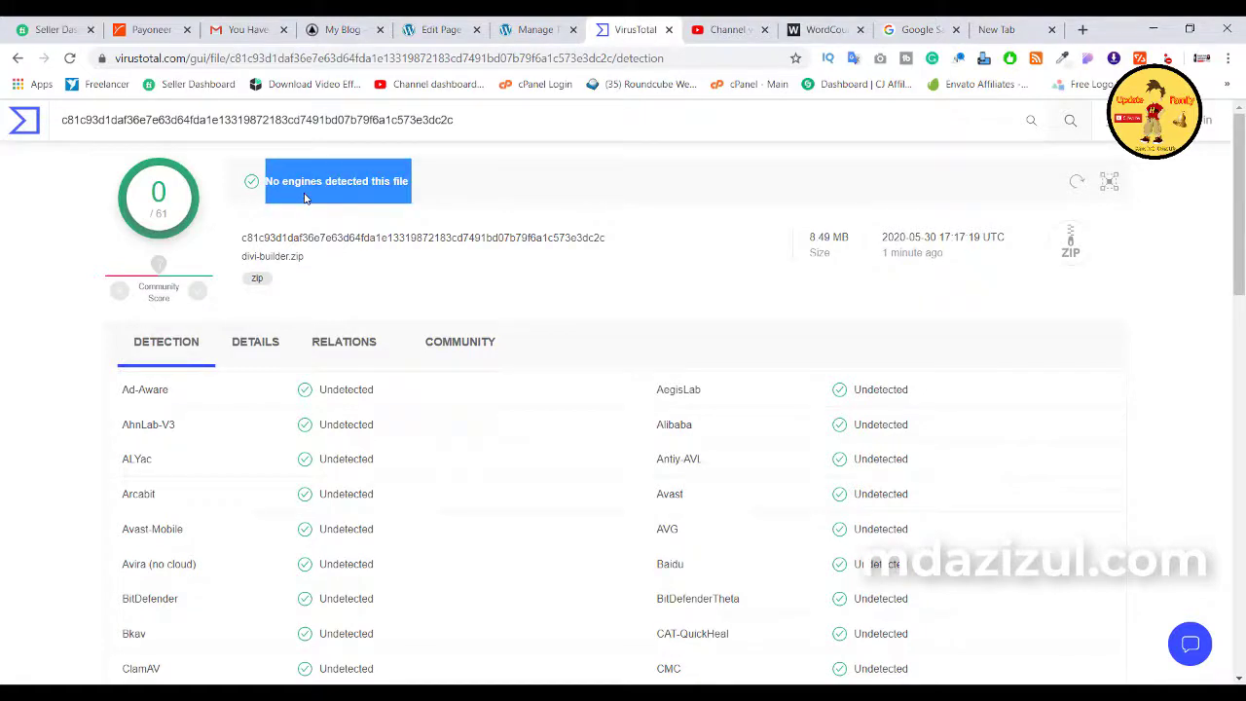
double_click(304, 198)
double_click(399, 182)
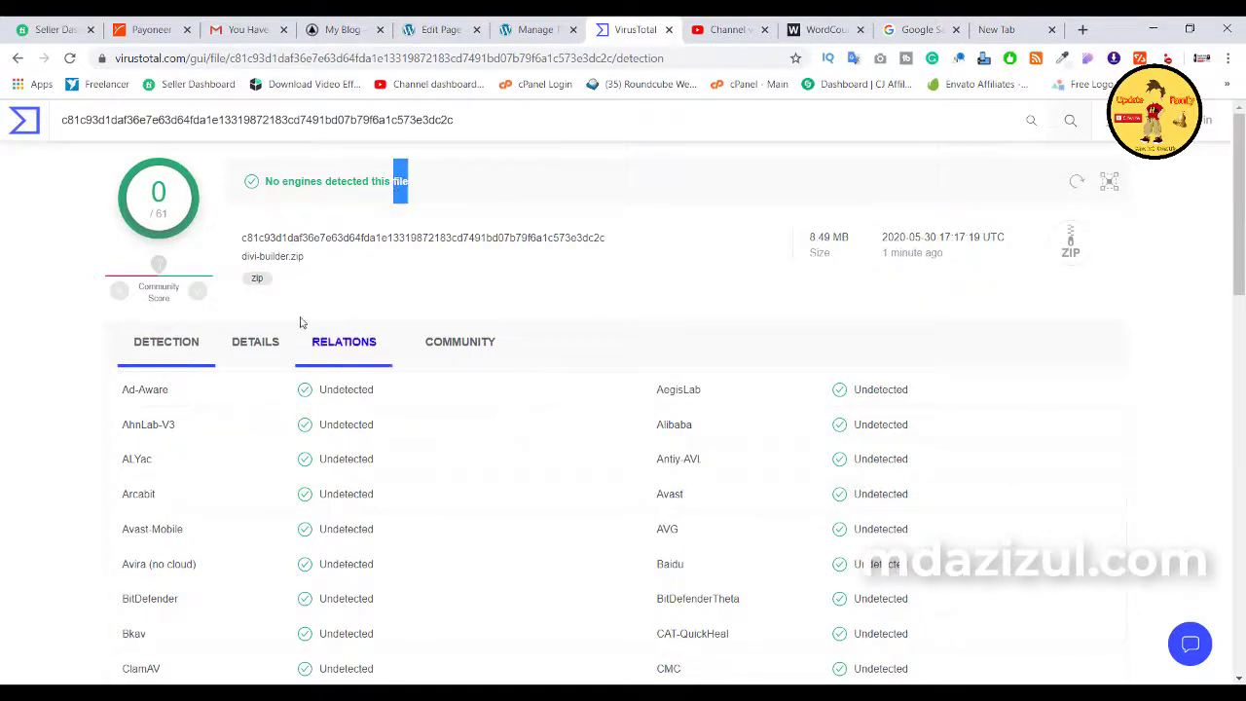
double_click(284, 256)
click(428, 280)
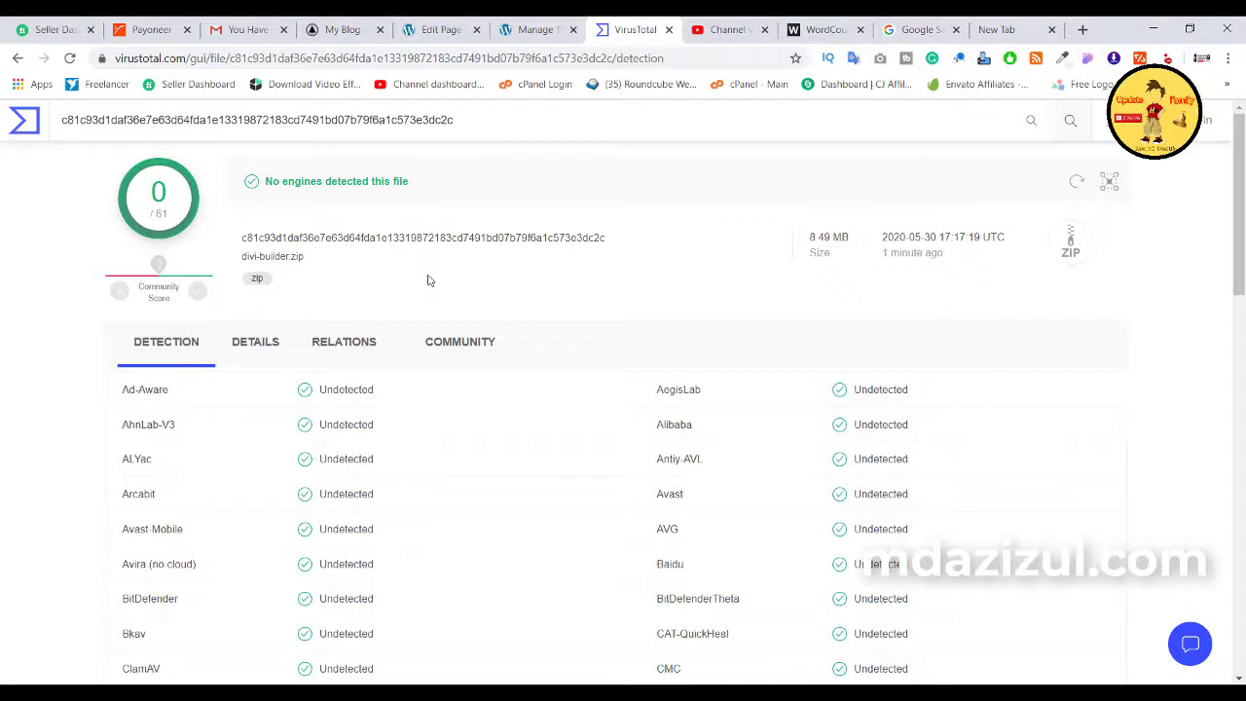